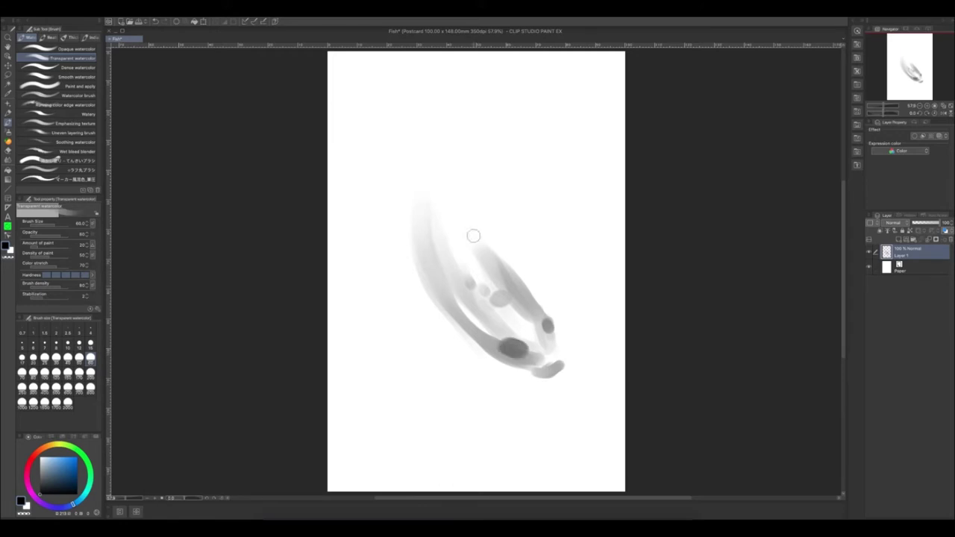
- Block in the koi's tail, dorsal fin, left pelvic fin and rear body with broad grey Transparent watercolor strokes
{"action": "mouse_move", "coordinate": [476, 249]}
{"action": "left_mouse_down"}
{"action": "mouse_move", "coordinate": [447, 157]}
{"action": "mouse_move", "coordinate": [416, 148]}
{"action": "mouse_move", "coordinate": [449, 123]}
{"action": "mouse_move", "coordinate": [472, 139]}
{"action": "mouse_move", "coordinate": [522, 81]}
{"action": "left_mouse_up"}
{"action": "mouse_move", "coordinate": [409, 258]}
{"action": "left_mouse_down"}
{"action": "mouse_move", "coordinate": [363, 179]}
{"action": "mouse_move", "coordinate": [394, 215]}
{"action": "mouse_move", "coordinate": [358, 173]}
{"action": "left_mouse_up"}
{"action": "mouse_move", "coordinate": [470, 212]}
{"action": "left_mouse_down"}
{"action": "mouse_move", "coordinate": [473, 164]}
{"action": "mouse_move", "coordinate": [461, 176]}
{"action": "left_mouse_up"}
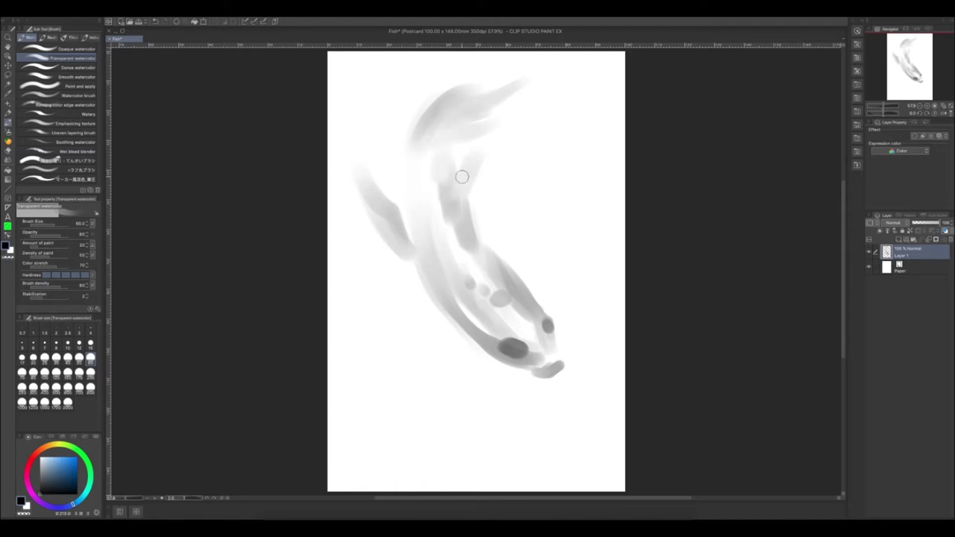
{"action": "left_click_drag", "start_coordinate": [399, 127], "coordinate": [407, 175]}
{"action": "mouse_move", "coordinate": [439, 133]}
{"action": "left_mouse_down"}
{"action": "mouse_move", "coordinate": [478, 99]}
{"action": "mouse_move", "coordinate": [498, 114]}
{"action": "left_mouse_up"}
{"action": "left_click_drag", "start_coordinate": [418, 166], "coordinate": [440, 226]}
{"action": "left_click_drag", "start_coordinate": [431, 190], "coordinate": [452, 238]}
- Dab grey spots onto the middle of the koi's back with the Transparent watercolor brush
{"action": "left_click", "coordinate": [471, 267]}
{"action": "left_click", "coordinate": [468, 310]}
{"action": "left_click_drag", "start_coordinate": [468, 288], "coordinate": [517, 308]}
- Paint the right pectoral fin curving upward and the left pectoral fin sweeping outward with soft grey strokes
{"action": "left_click_drag", "start_coordinate": [526, 283], "coordinate": [547, 244]}
{"action": "left_click_drag", "start_coordinate": [527, 278], "coordinate": [537, 203]}
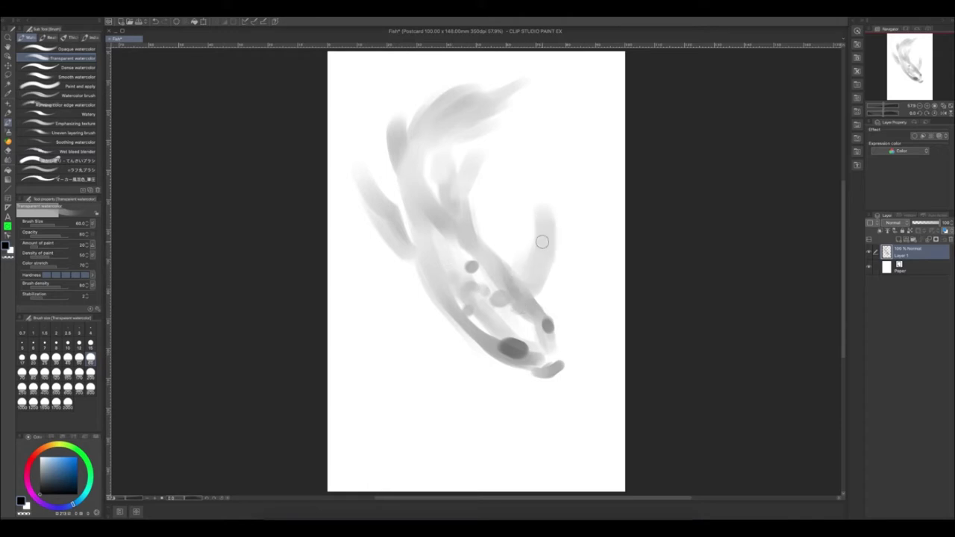
{"action": "left_click_drag", "start_coordinate": [478, 325], "coordinate": [397, 333]}
{"action": "mouse_move", "coordinate": [463, 342]}
{"action": "left_mouse_down"}
{"action": "mouse_move", "coordinate": [363, 361]}
{"action": "mouse_move", "coordinate": [417, 328]}
{"action": "mouse_move", "coordinate": [349, 354]}
{"action": "left_mouse_up"}
{"action": "left_click_drag", "start_coordinate": [467, 344], "coordinate": [412, 369]}
{"action": "left_click_drag", "start_coordinate": [446, 332], "coordinate": [417, 324]}
{"action": "left_click_drag", "start_coordinate": [440, 340], "coordinate": [383, 352]}
{"action": "left_click_drag", "start_coordinate": [539, 287], "coordinate": [539, 252]}
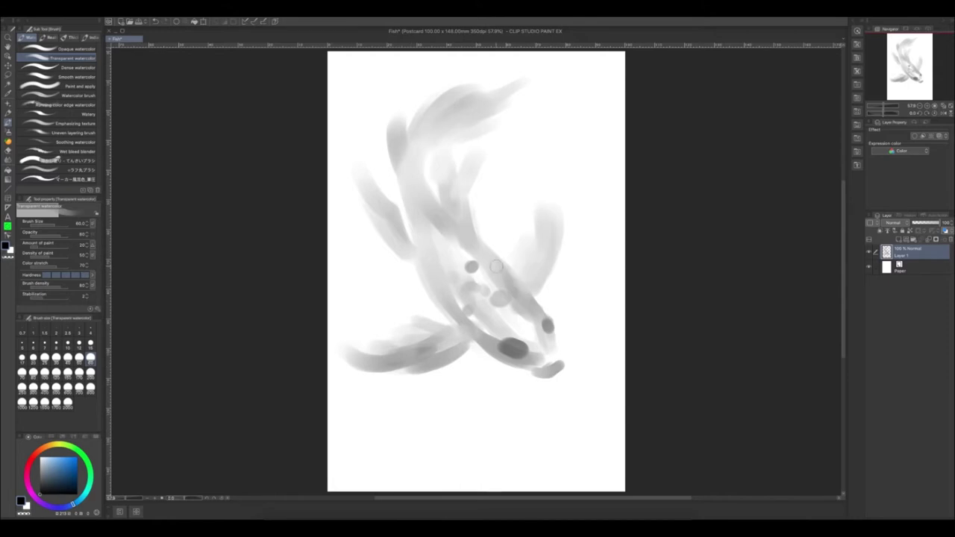
- Darken and extend the cluster of round spots on the koi's back
{"action": "left_click_drag", "start_coordinate": [432, 267], "coordinate": [456, 293]}
{"action": "left_click_drag", "start_coordinate": [472, 308], "coordinate": [478, 307]}
{"action": "left_click_drag", "start_coordinate": [474, 288], "coordinate": [479, 287]}
{"action": "left_click", "coordinate": [472, 269]}
- Pick white from the canvas, set the brush size to 20 and refine the edge at the dorsal fin's base
{"action": "left_click", "coordinate": [388, 297], "text": "alt"}
{"action": "left_click", "coordinate": [79, 358]}
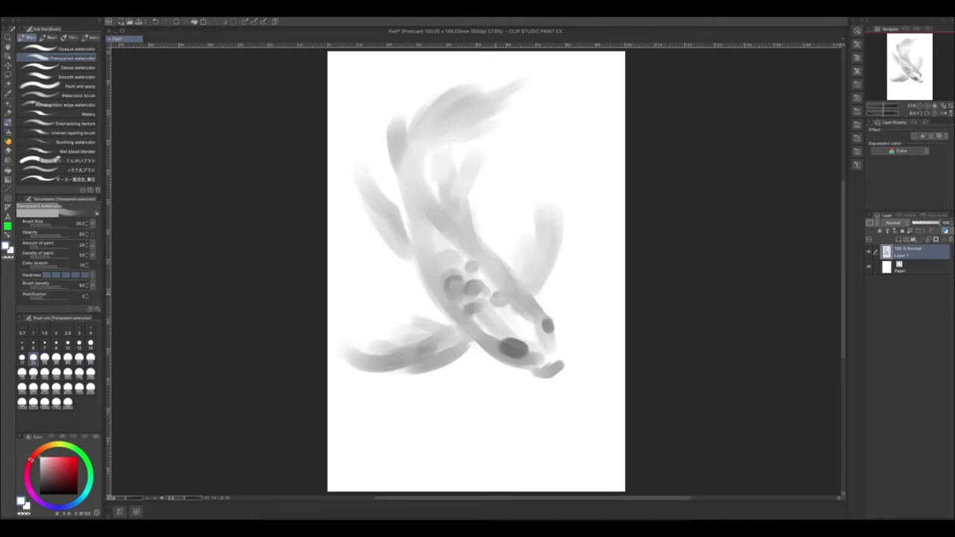
{"action": "left_click_drag", "start_coordinate": [472, 228], "coordinate": [478, 261]}
- Return to black with the Transparent watercolor brush and define both body contours, the eyes and the mouth
{"action": "left_click", "coordinate": [70, 77]}
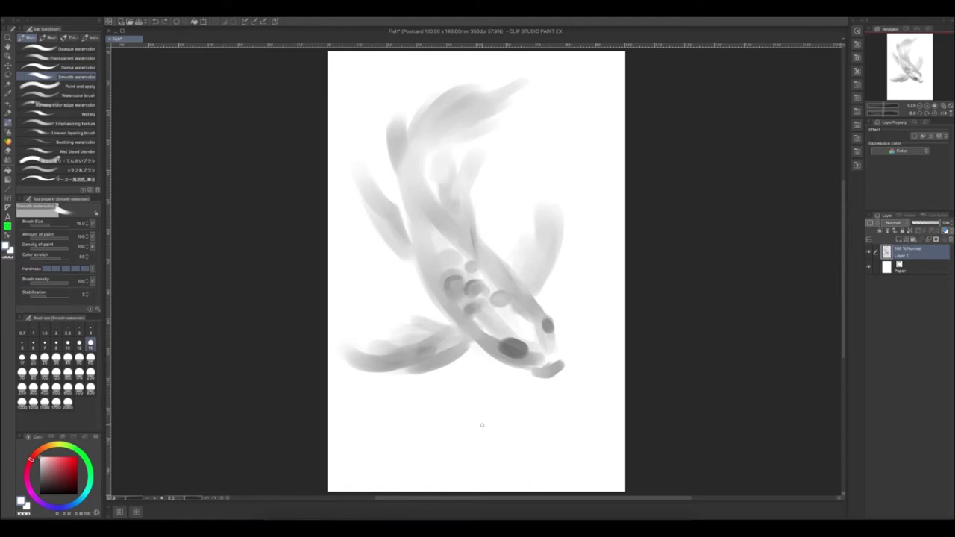
{"action": "left_click", "coordinate": [79, 59]}
{"action": "left_click", "coordinate": [78, 49]}
{"action": "left_click", "coordinate": [39, 494]}
{"action": "key", "text": "period"}
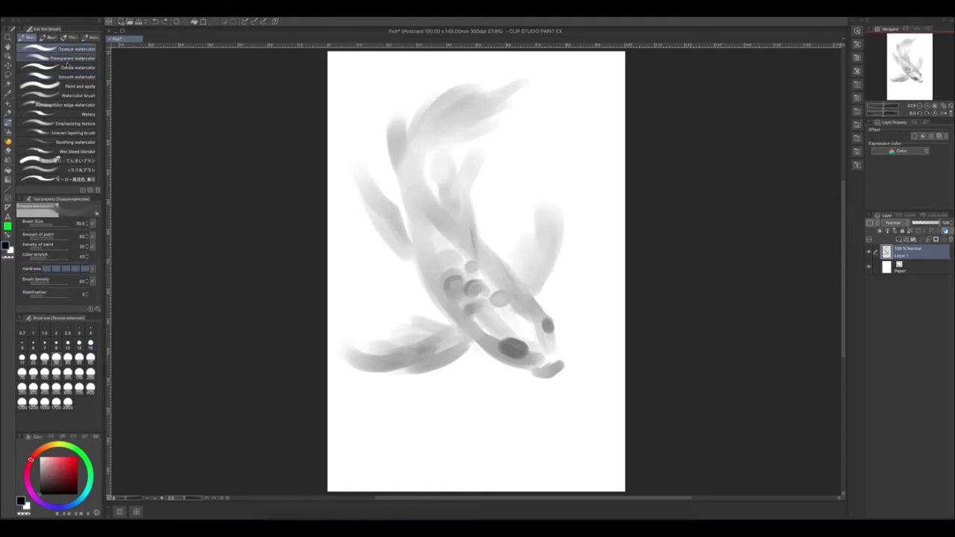
{"action": "mouse_move", "coordinate": [478, 243]}
{"action": "left_mouse_down"}
{"action": "mouse_move", "coordinate": [549, 328]}
{"action": "mouse_move", "coordinate": [494, 263]}
{"action": "left_mouse_up"}
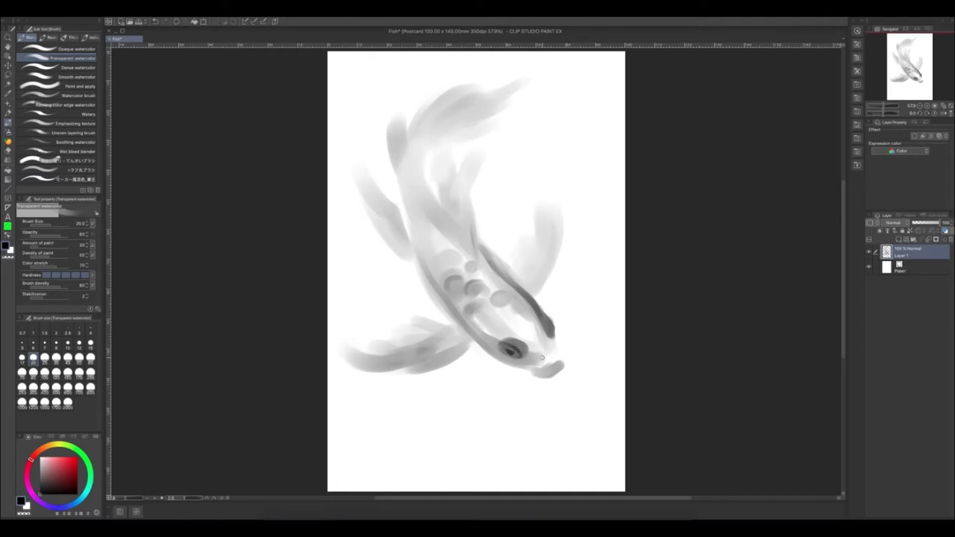
{"action": "mouse_move", "coordinate": [554, 362]}
{"action": "left_mouse_down"}
{"action": "mouse_move", "coordinate": [546, 383]}
{"action": "mouse_move", "coordinate": [530, 372]}
{"action": "mouse_move", "coordinate": [557, 361]}
{"action": "mouse_move", "coordinate": [525, 374]}
{"action": "mouse_move", "coordinate": [425, 266]}
{"action": "left_mouse_up"}
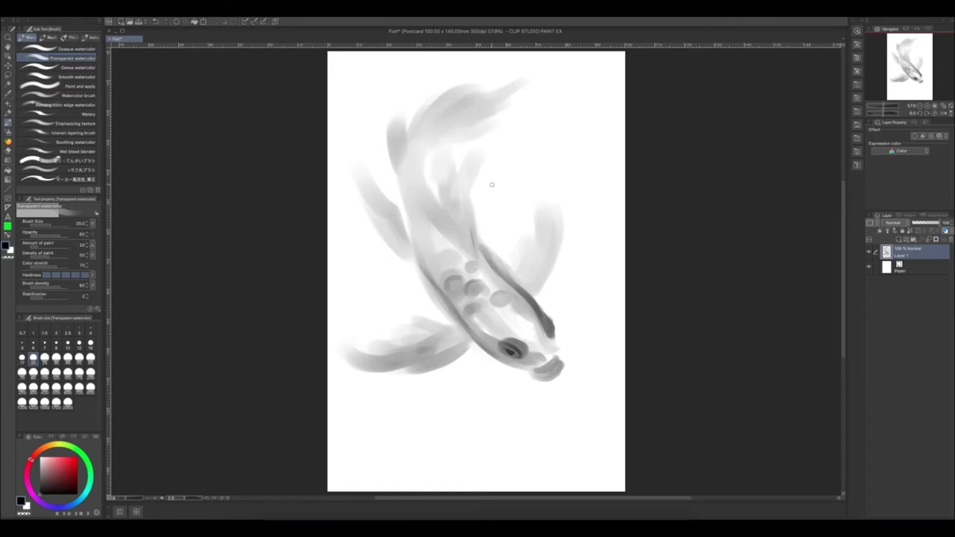
- Add thin darker streaks and sharper edges to the right and left pectoral fins
{"action": "left_click_drag", "start_coordinate": [519, 241], "coordinate": [544, 210]}
{"action": "left_click_drag", "start_coordinate": [553, 245], "coordinate": [550, 187]}
{"action": "mouse_move", "coordinate": [541, 285]}
{"action": "left_mouse_down"}
{"action": "mouse_move", "coordinate": [562, 240]}
{"action": "mouse_move", "coordinate": [547, 195]}
{"action": "left_mouse_up"}
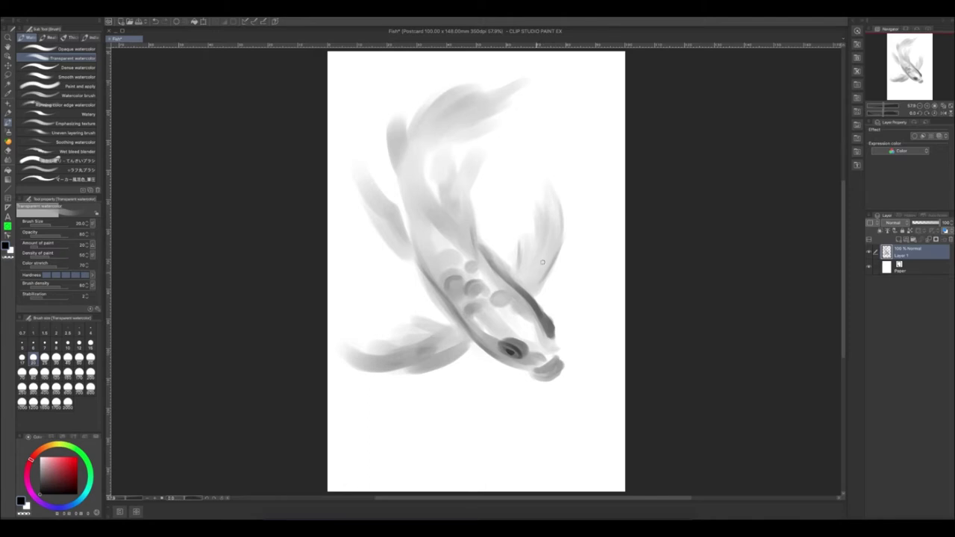
{"action": "mouse_move", "coordinate": [444, 329]}
{"action": "left_mouse_down"}
{"action": "mouse_move", "coordinate": [410, 316]}
{"action": "mouse_move", "coordinate": [399, 339]}
{"action": "mouse_move", "coordinate": [348, 354]}
{"action": "left_mouse_up"}
{"action": "left_click_drag", "start_coordinate": [444, 348], "coordinate": [465, 337]}
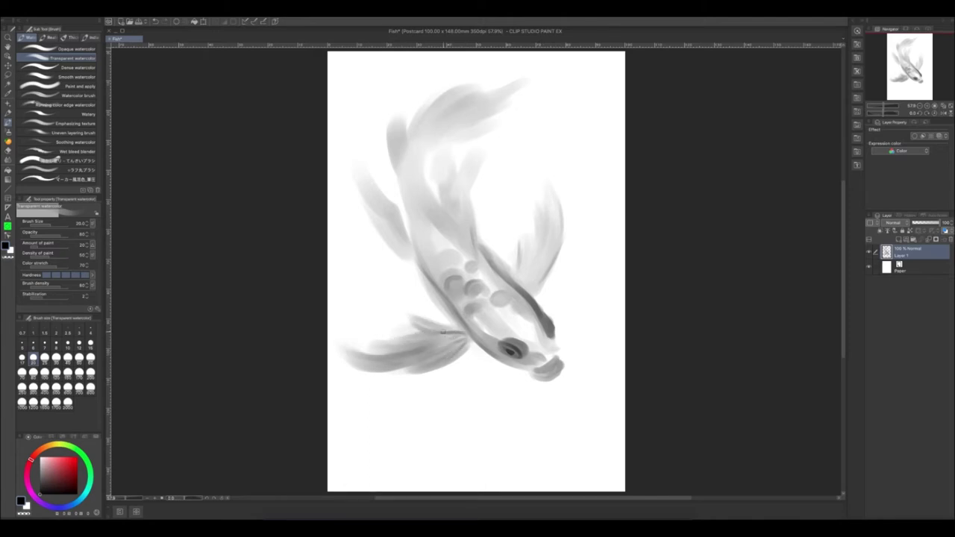
{"action": "left_click_drag", "start_coordinate": [389, 365], "coordinate": [434, 350]}
- Draw dark curved streaks from the middle of the back up through the dorsal fin's curled tip
{"action": "left_click_drag", "start_coordinate": [487, 283], "coordinate": [445, 242]}
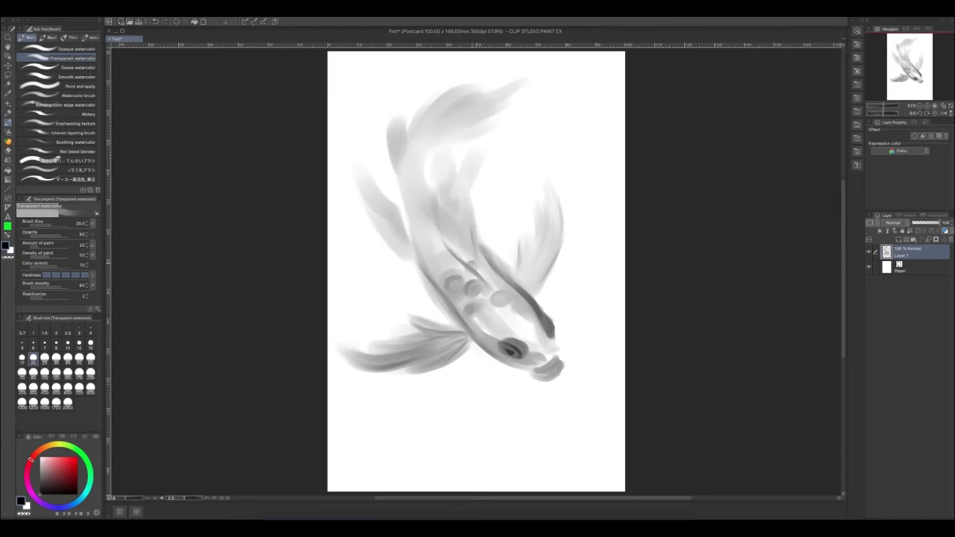
{"action": "left_click_drag", "start_coordinate": [476, 270], "coordinate": [446, 196]}
{"action": "mouse_move", "coordinate": [452, 250]}
{"action": "left_mouse_down"}
{"action": "mouse_move", "coordinate": [446, 181]}
{"action": "mouse_move", "coordinate": [455, 157]}
{"action": "mouse_move", "coordinate": [470, 153]}
{"action": "left_mouse_up"}
{"action": "left_click_drag", "start_coordinate": [437, 228], "coordinate": [461, 153]}
{"action": "left_click_drag", "start_coordinate": [457, 259], "coordinate": [440, 180]}
{"action": "mouse_move", "coordinate": [440, 225]}
{"action": "left_mouse_down"}
{"action": "mouse_move", "coordinate": [446, 167]}
{"action": "mouse_move", "coordinate": [473, 169]}
{"action": "left_mouse_up"}
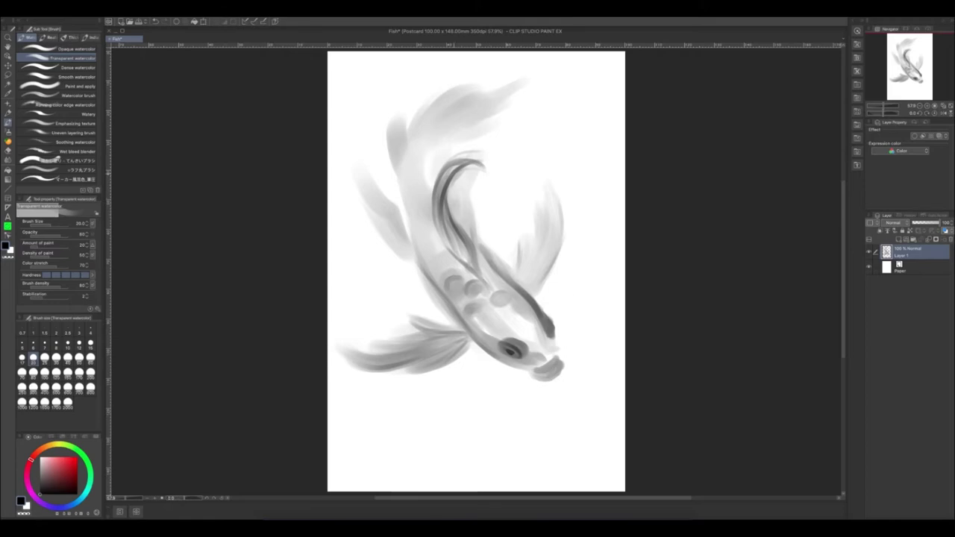
- Define the rear body outline and add dark curved streaks along the upper tail fin
{"action": "left_click_drag", "start_coordinate": [423, 267], "coordinate": [402, 176]}
{"action": "mouse_move", "coordinate": [434, 213]}
{"action": "left_mouse_down"}
{"action": "mouse_move", "coordinate": [417, 166]}
{"action": "mouse_move", "coordinate": [427, 109]}
{"action": "mouse_move", "coordinate": [470, 82]}
{"action": "left_mouse_up"}
{"action": "mouse_move", "coordinate": [404, 163]}
{"action": "left_mouse_down"}
{"action": "mouse_move", "coordinate": [428, 100]}
{"action": "mouse_move", "coordinate": [490, 82]}
{"action": "left_mouse_up"}
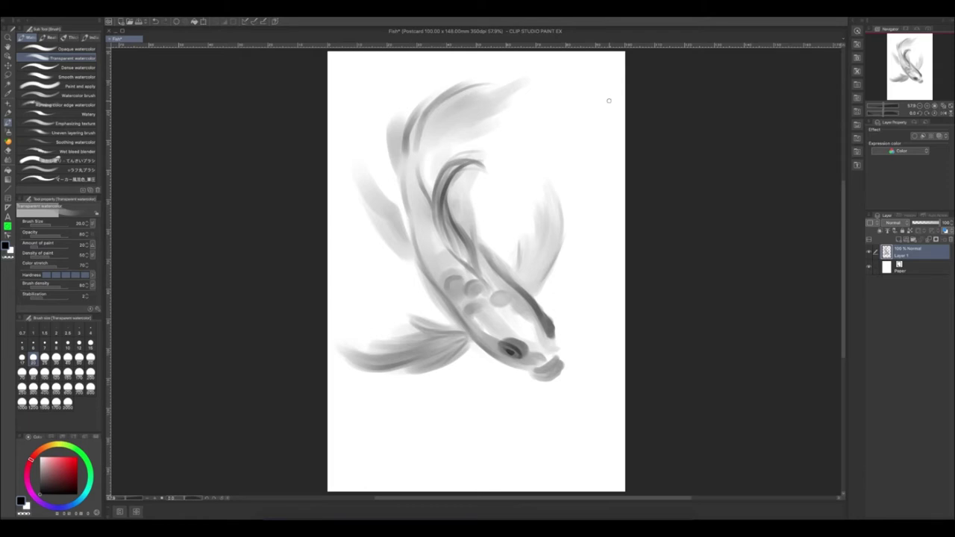
{"action": "mouse_move", "coordinate": [432, 127]}
{"action": "left_mouse_down"}
{"action": "mouse_move", "coordinate": [476, 101]}
{"action": "mouse_move", "coordinate": [515, 104]}
{"action": "mouse_move", "coordinate": [525, 89]}
{"action": "mouse_move", "coordinate": [520, 97]}
{"action": "mouse_move", "coordinate": [474, 93]}
{"action": "left_mouse_up"}
- Pick white from the canvas and lighten parts of the dorsal fin and the back spots
{"action": "left_click", "coordinate": [502, 195], "text": "alt"}
{"action": "mouse_move", "coordinate": [458, 170]}
{"action": "left_mouse_down"}
{"action": "mouse_move", "coordinate": [453, 248]}
{"action": "mouse_move", "coordinate": [440, 184]}
{"action": "left_mouse_up"}
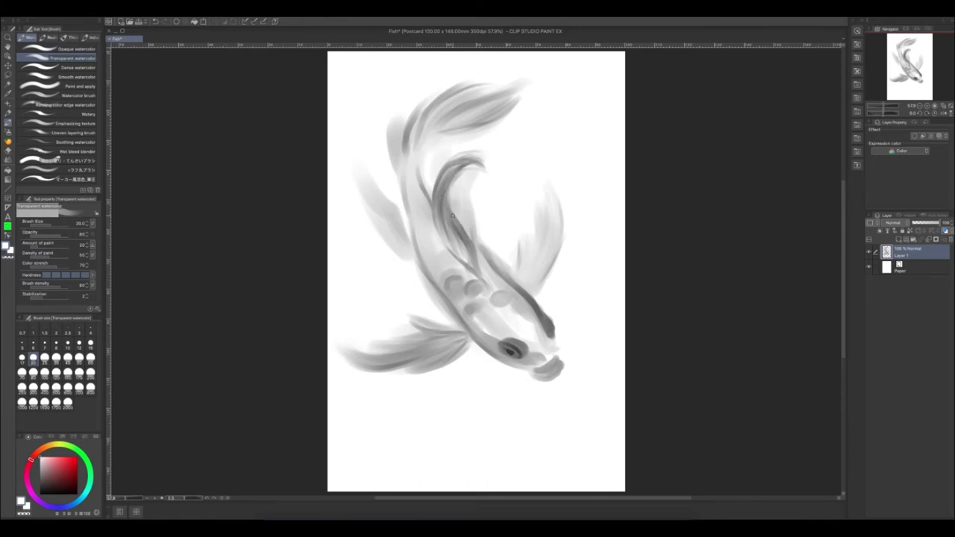
{"action": "left_click_drag", "start_coordinate": [496, 294], "coordinate": [505, 298]}
{"action": "left_click_drag", "start_coordinate": [467, 311], "coordinate": [479, 306]}
- Streak the left pelvic fin, dorsal fin and both tail lobes with black, and strengthen the right back contour
{"action": "key", "text": "x"}
{"action": "mouse_move", "coordinate": [409, 255]}
{"action": "left_mouse_down"}
{"action": "mouse_move", "coordinate": [353, 171]}
{"action": "mouse_move", "coordinate": [405, 218]}
{"action": "mouse_move", "coordinate": [379, 203]}
{"action": "mouse_move", "coordinate": [388, 220]}
{"action": "mouse_move", "coordinate": [391, 211]}
{"action": "mouse_move", "coordinate": [362, 194]}
{"action": "mouse_move", "coordinate": [360, 171]}
{"action": "mouse_move", "coordinate": [391, 223]}
{"action": "left_mouse_up"}
{"action": "mouse_move", "coordinate": [435, 201]}
{"action": "left_mouse_down"}
{"action": "mouse_move", "coordinate": [463, 149]}
{"action": "mouse_move", "coordinate": [482, 161]}
{"action": "left_mouse_up"}
{"action": "mouse_move", "coordinate": [430, 197]}
{"action": "left_mouse_down"}
{"action": "mouse_move", "coordinate": [422, 158]}
{"action": "mouse_move", "coordinate": [519, 96]}
{"action": "left_mouse_up"}
{"action": "left_click_drag", "start_coordinate": [395, 175], "coordinate": [382, 109]}
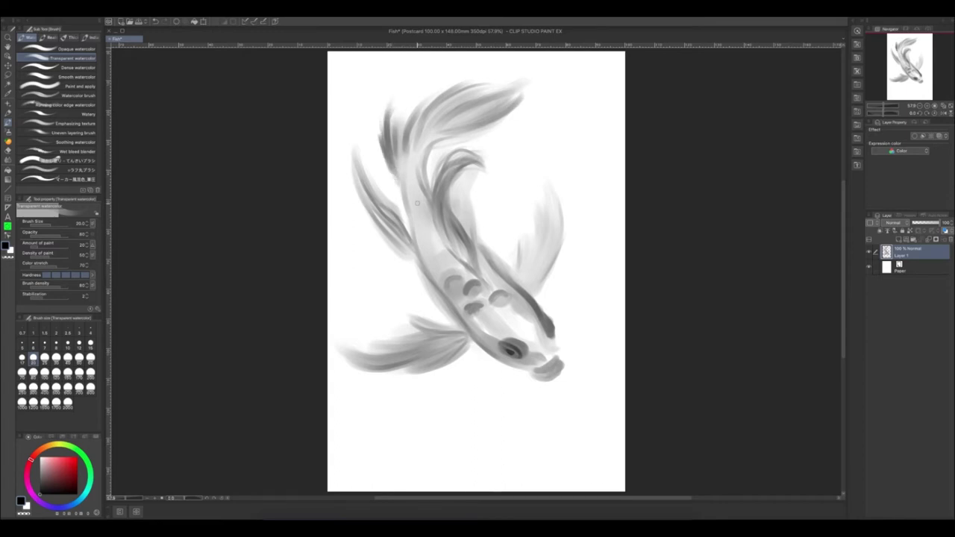
{"action": "left_click_drag", "start_coordinate": [472, 222], "coordinate": [501, 274]}
{"action": "key", "text": "x"}
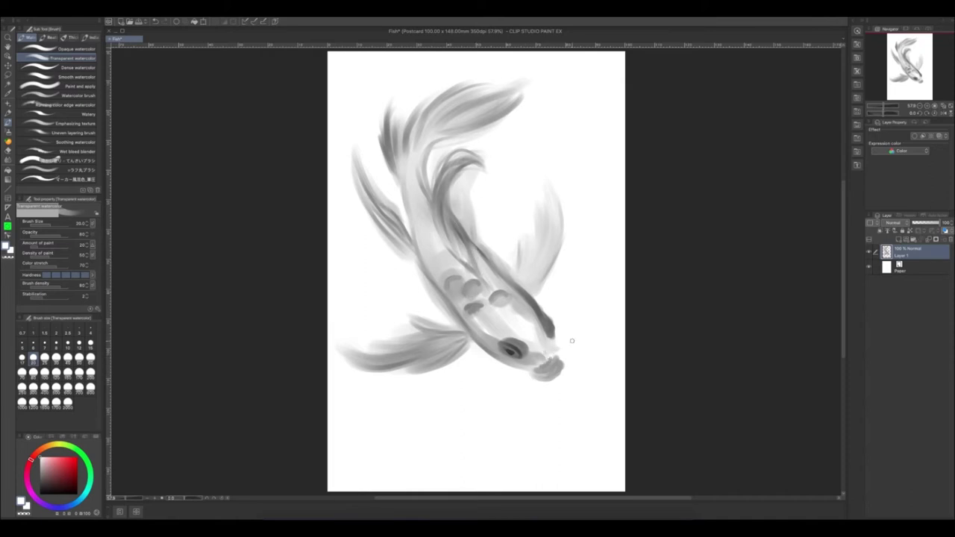
- Paint a thin curved fin in black just right of the dorsal fin
{"action": "key", "text": "x"}
{"action": "left_click_drag", "start_coordinate": [466, 220], "coordinate": [495, 168]}
{"action": "left_click_drag", "start_coordinate": [468, 210], "coordinate": [503, 168]}
- Fade and thin the dorsal fin's curled tip with white
{"action": "key", "text": "x"}
{"action": "mouse_move", "coordinate": [455, 212]}
{"action": "left_mouse_down"}
{"action": "mouse_move", "coordinate": [452, 193]}
{"action": "mouse_move", "coordinate": [472, 167]}
{"action": "mouse_move", "coordinate": [452, 187]}
{"action": "mouse_move", "coordinate": [481, 161]}
{"action": "mouse_move", "coordinate": [440, 194]}
{"action": "mouse_move", "coordinate": [512, 173]}
{"action": "mouse_move", "coordinate": [469, 195]}
{"action": "mouse_move", "coordinate": [448, 165]}
{"action": "mouse_move", "coordinate": [454, 157]}
{"action": "left_mouse_up"}
{"action": "left_click", "coordinate": [10, 153]}
{"action": "left_click", "coordinate": [9, 123]}
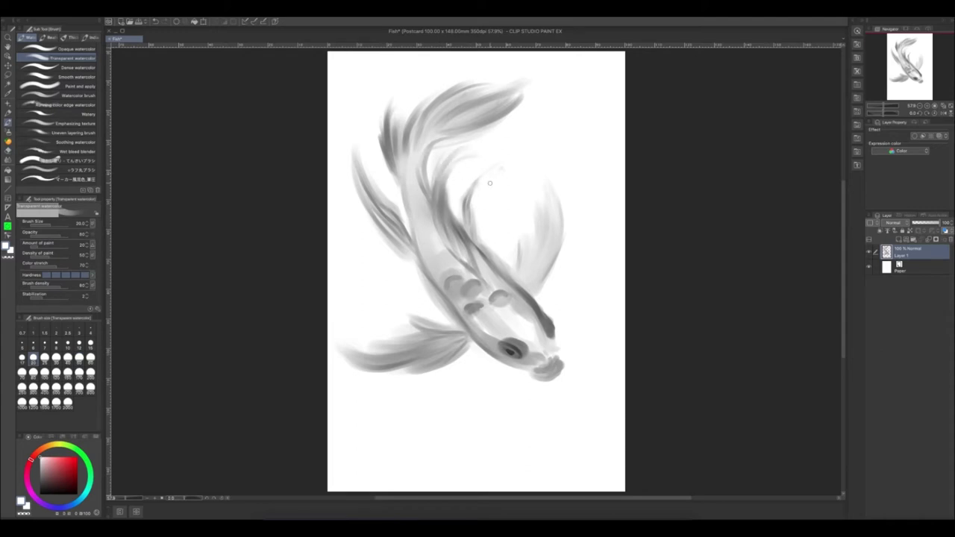
- Refine the thin curved fin's tip and add fine streaks to the right pectoral fin
{"action": "left_click_drag", "start_coordinate": [473, 189], "coordinate": [495, 170]}
{"action": "left_click_drag", "start_coordinate": [521, 272], "coordinate": [543, 222]}
{"action": "left_click_drag", "start_coordinate": [537, 273], "coordinate": [556, 205]}
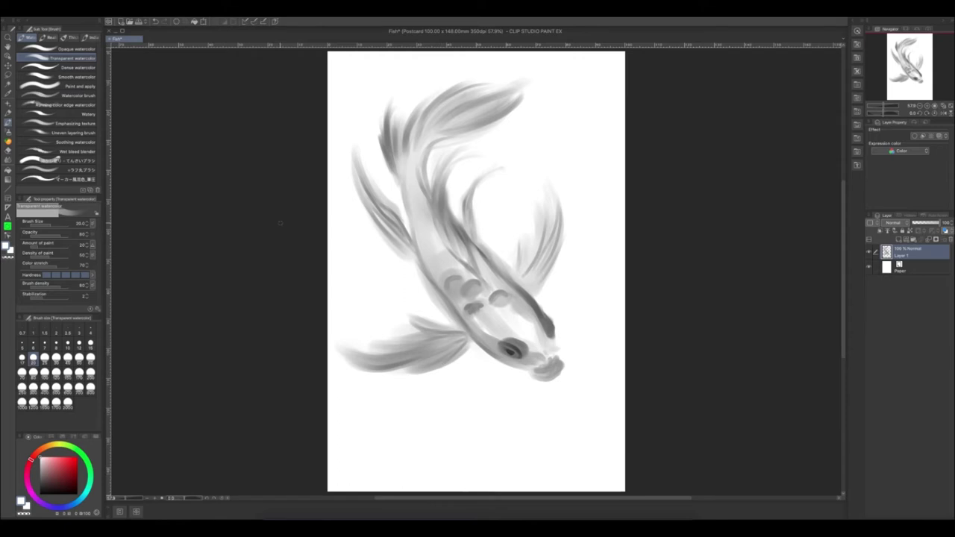
{"action": "left_click", "coordinate": [61, 76]}
{"action": "key", "text": "x"}
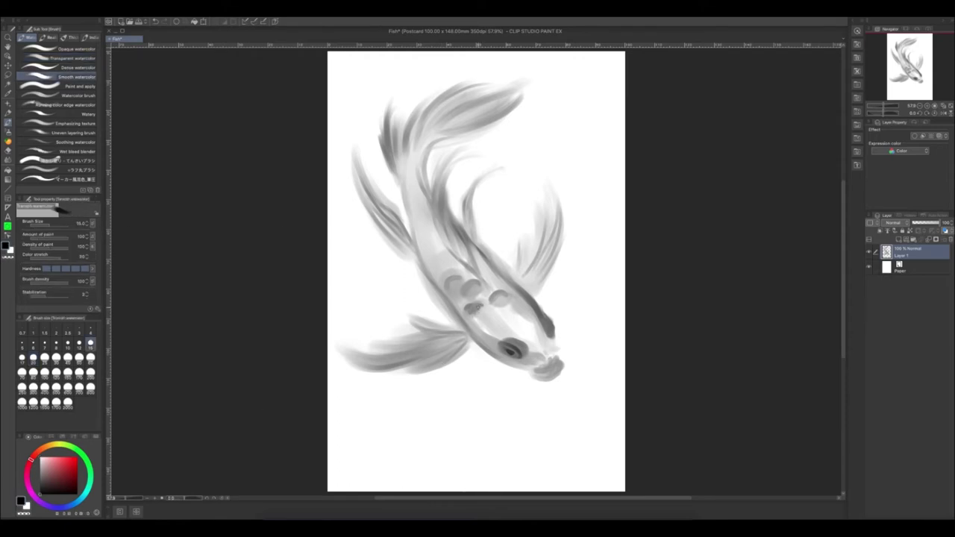
{"action": "left_click", "coordinate": [74, 49]}
{"action": "left_click_drag", "start_coordinate": [472, 314], "coordinate": [490, 307]}
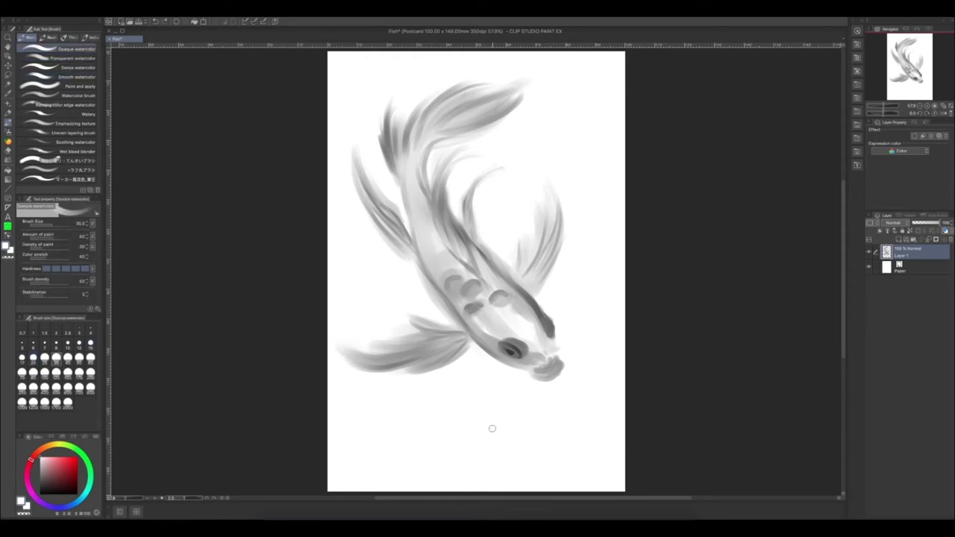
- Fade the back spots and face with the Soft eraser, and rework the mouth with Transparent watercolor
{"action": "key", "text": "e"}
{"action": "mouse_move", "coordinate": [447, 279]}
{"action": "left_mouse_down"}
{"action": "mouse_move", "coordinate": [481, 313]}
{"action": "mouse_move", "coordinate": [459, 268]}
{"action": "mouse_move", "coordinate": [515, 295]}
{"action": "mouse_move", "coordinate": [493, 287]}
{"action": "mouse_move", "coordinate": [486, 318]}
{"action": "mouse_move", "coordinate": [531, 319]}
{"action": "mouse_move", "coordinate": [554, 353]}
{"action": "mouse_move", "coordinate": [548, 365]}
{"action": "mouse_move", "coordinate": [560, 366]}
{"action": "mouse_move", "coordinate": [558, 349]}
{"action": "left_mouse_up"}
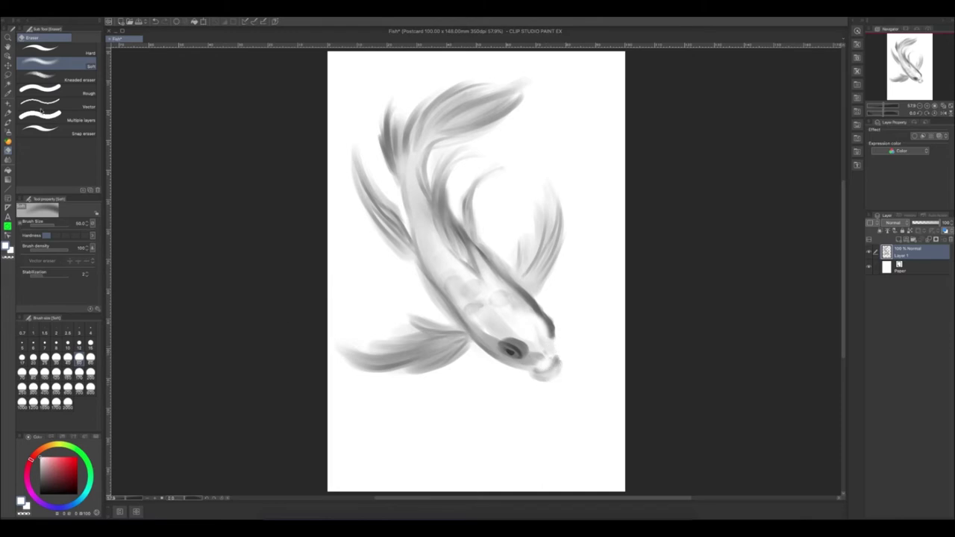
{"action": "key", "text": "b"}
{"action": "left_click", "coordinate": [69, 58]}
{"action": "left_click_drag", "start_coordinate": [553, 337], "coordinate": [536, 380]}
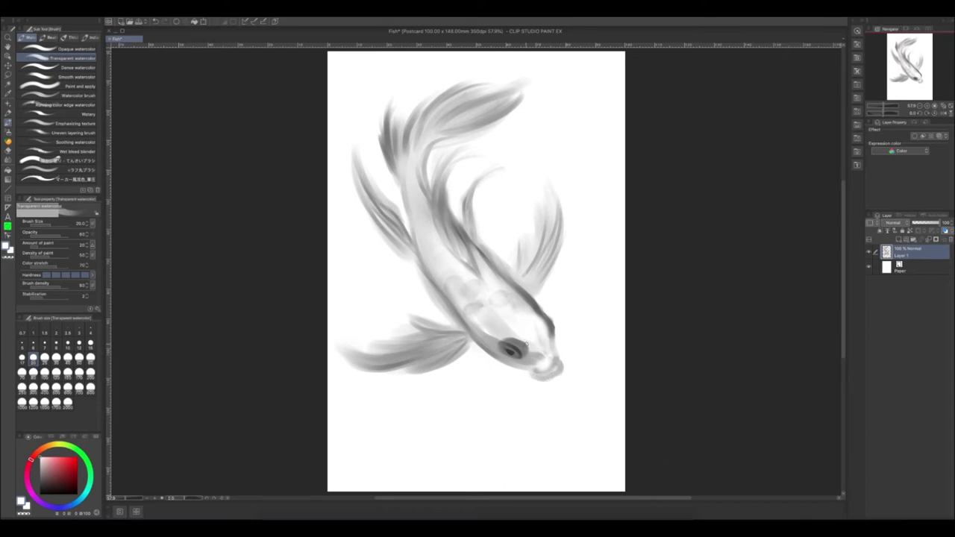
- Repaint irregular dark spots across the koi's back with the Opaque watercolor brush
{"action": "key", "text": "b"}
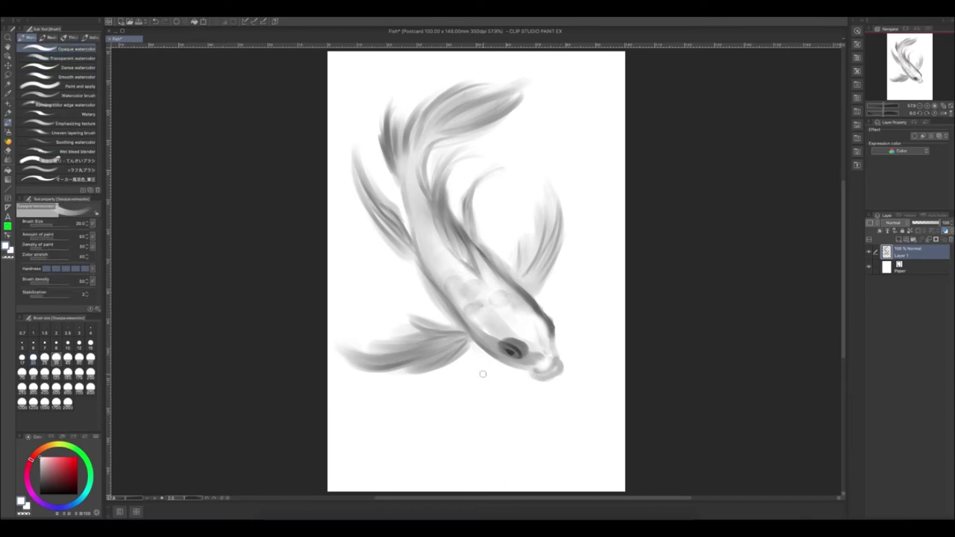
{"action": "mouse_move", "coordinate": [485, 311]}
{"action": "left_mouse_down"}
{"action": "mouse_move", "coordinate": [491, 322]}
{"action": "mouse_move", "coordinate": [486, 295]}
{"action": "mouse_move", "coordinate": [473, 297]}
{"action": "left_mouse_up"}
{"action": "left_click_drag", "start_coordinate": [459, 293], "coordinate": [464, 277]}
{"action": "left_click_drag", "start_coordinate": [458, 274], "coordinate": [454, 269]}
{"action": "left_click_drag", "start_coordinate": [518, 302], "coordinate": [523, 308]}
{"action": "left_click_drag", "start_coordinate": [513, 294], "coordinate": [526, 306]}
{"action": "left_click_drag", "start_coordinate": [485, 269], "coordinate": [503, 284]}
{"action": "left_click_drag", "start_coordinate": [521, 300], "coordinate": [528, 313]}
- Smooth the back spots into soft rounded patches using the blending tool at size 40
{"action": "left_click", "coordinate": [8, 160]}
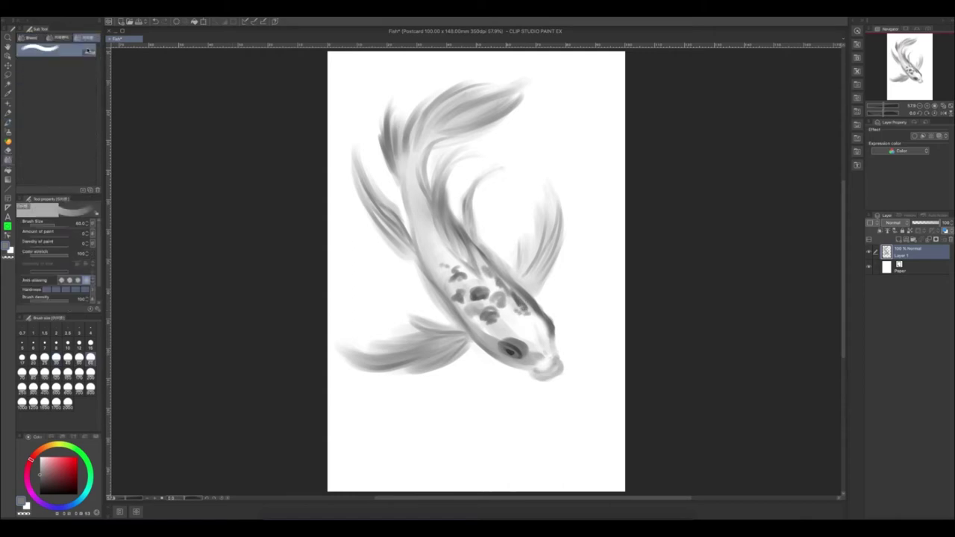
{"action": "left_click", "coordinate": [68, 358]}
{"action": "mouse_move", "coordinate": [452, 265]}
{"action": "left_mouse_down"}
{"action": "mouse_move", "coordinate": [458, 285]}
{"action": "mouse_move", "coordinate": [530, 310]}
{"action": "left_mouse_up"}
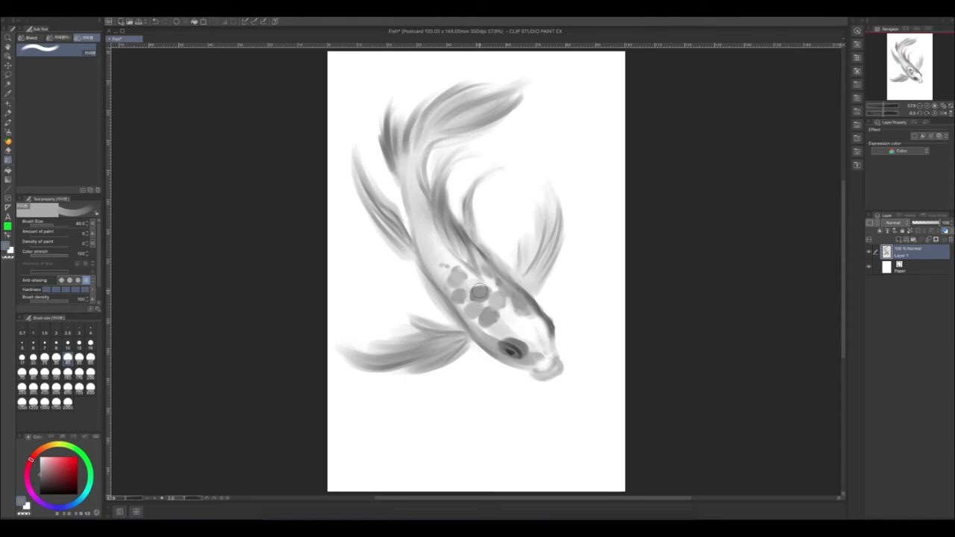
- Deepen the streaks of the dorsal fin and its base with the Watery brush
{"action": "left_click", "coordinate": [7, 122]}
{"action": "left_click", "coordinate": [90, 113]}
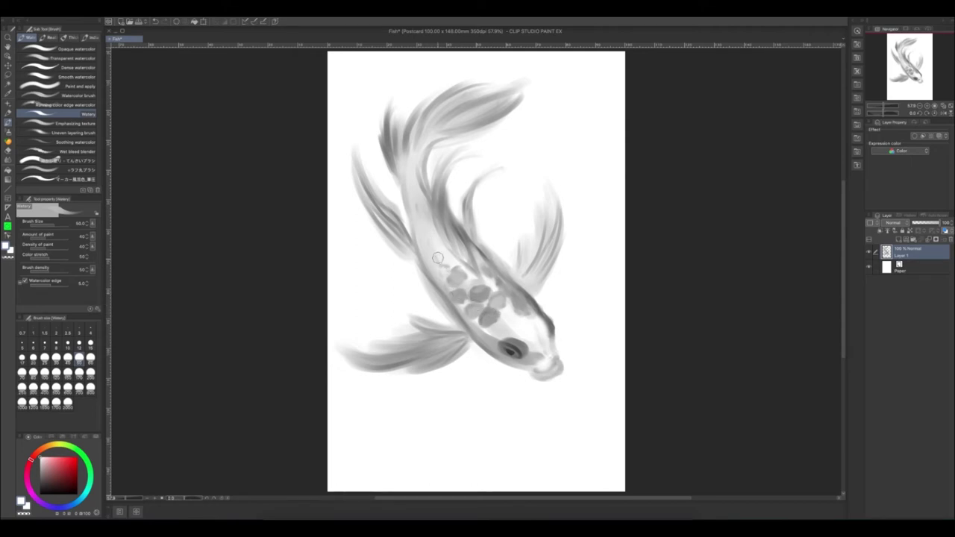
{"action": "mouse_move", "coordinate": [470, 255]}
{"action": "left_mouse_down"}
{"action": "mouse_move", "coordinate": [445, 176]}
{"action": "mouse_move", "coordinate": [453, 162]}
{"action": "left_mouse_up"}
{"action": "left_click_drag", "start_coordinate": [440, 217], "coordinate": [438, 168]}
{"action": "left_click_drag", "start_coordinate": [471, 270], "coordinate": [458, 257]}
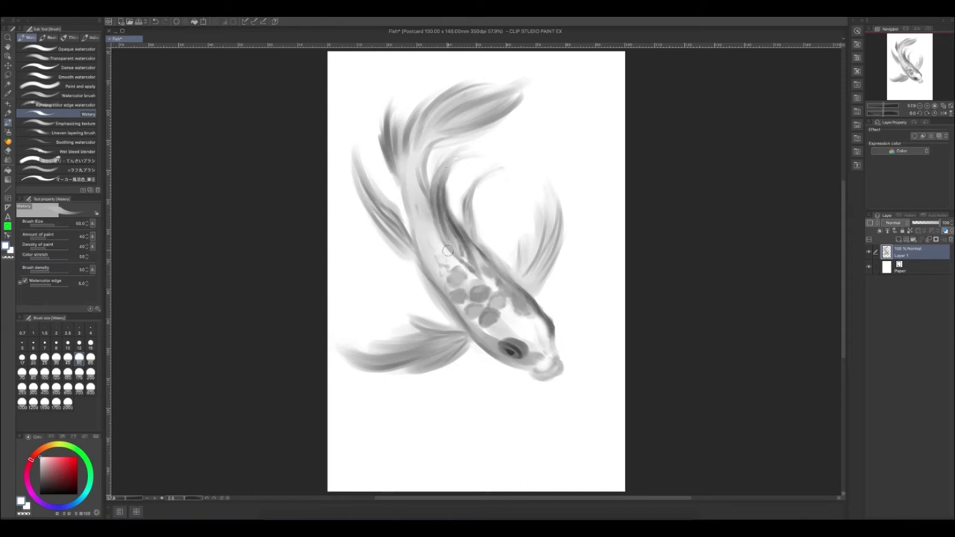
- Darken the head contour and eye, add barbels by the mouth and outline the left side of the body
{"action": "mouse_move", "coordinate": [512, 296]}
{"action": "left_mouse_down"}
{"action": "mouse_move", "coordinate": [494, 267]}
{"action": "mouse_move", "coordinate": [554, 336]}
{"action": "mouse_move", "coordinate": [555, 357]}
{"action": "mouse_move", "coordinate": [533, 378]}
{"action": "mouse_move", "coordinate": [519, 341]}
{"action": "left_mouse_up"}
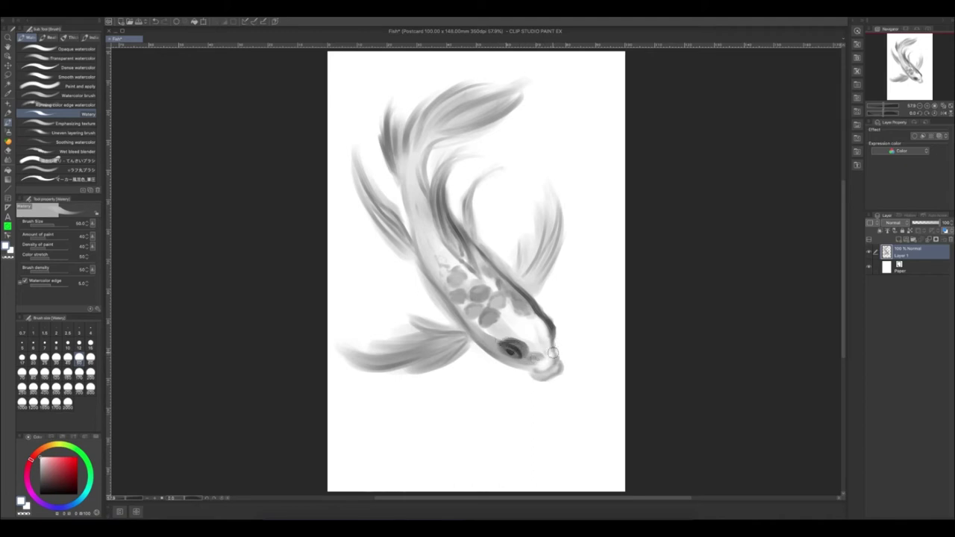
{"action": "left_click_drag", "start_coordinate": [531, 367], "coordinate": [504, 375]}
{"action": "mouse_move", "coordinate": [525, 367]}
{"action": "left_mouse_down"}
{"action": "mouse_move", "coordinate": [490, 352]}
{"action": "mouse_move", "coordinate": [449, 302]}
{"action": "mouse_move", "coordinate": [411, 217]}
{"action": "mouse_move", "coordinate": [404, 172]}
{"action": "left_mouse_up"}
- Darken the streaks and edges of the left pelvic fin, tail and right-hand fins with the Watery brush
{"action": "mouse_move", "coordinate": [420, 270]}
{"action": "left_mouse_down"}
{"action": "mouse_move", "coordinate": [381, 202]}
{"action": "mouse_move", "coordinate": [403, 246]}
{"action": "mouse_move", "coordinate": [365, 212]}
{"action": "mouse_move", "coordinate": [352, 168]}
{"action": "mouse_move", "coordinate": [397, 210]}
{"action": "mouse_move", "coordinate": [356, 145]}
{"action": "left_mouse_up"}
{"action": "mouse_move", "coordinate": [411, 252]}
{"action": "left_mouse_down"}
{"action": "mouse_move", "coordinate": [358, 180]}
{"action": "mouse_move", "coordinate": [387, 158]}
{"action": "mouse_move", "coordinate": [390, 105]}
{"action": "mouse_move", "coordinate": [403, 170]}
{"action": "mouse_move", "coordinate": [418, 134]}
{"action": "mouse_move", "coordinate": [470, 93]}
{"action": "mouse_move", "coordinate": [419, 161]}
{"action": "mouse_move", "coordinate": [427, 193]}
{"action": "mouse_move", "coordinate": [477, 133]}
{"action": "mouse_move", "coordinate": [473, 222]}
{"action": "mouse_move", "coordinate": [461, 220]}
{"action": "mouse_move", "coordinate": [514, 276]}
{"action": "mouse_move", "coordinate": [522, 246]}
{"action": "mouse_move", "coordinate": [535, 297]}
{"action": "mouse_move", "coordinate": [557, 253]}
{"action": "mouse_move", "coordinate": [551, 218]}
{"action": "left_mouse_up"}
{"action": "mouse_move", "coordinate": [529, 292]}
{"action": "left_mouse_down"}
{"action": "mouse_move", "coordinate": [558, 190]}
{"action": "mouse_move", "coordinate": [547, 245]}
{"action": "left_mouse_up"}
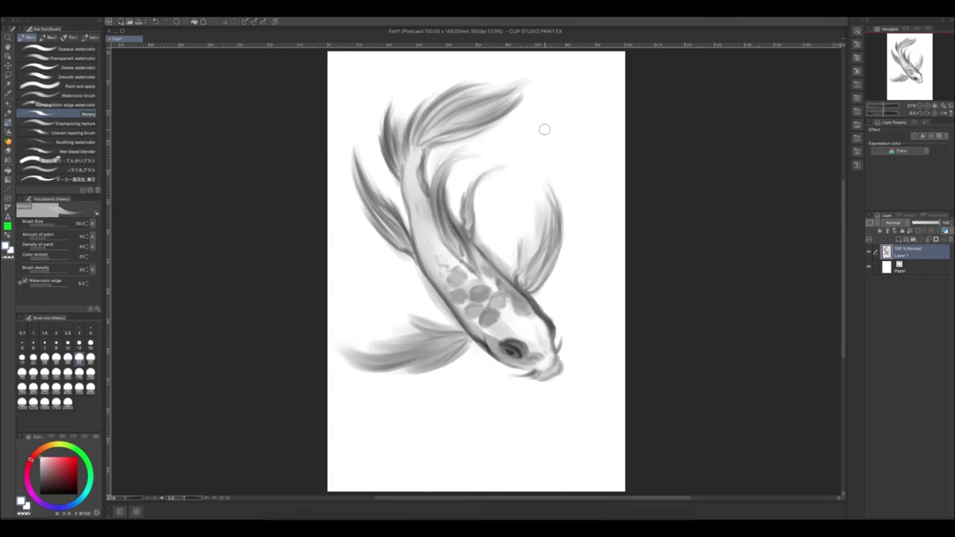
- Undo the last three brush strokes
{"action": "key", "text": "super+z"}
{"action": "key", "text": "super+z"}
{"action": "key", "text": "super+z"}
- Rework the right pectoral fin with the canvas rotated 180°, and darken the left pectoral fin's streaks with the Watery brush
{"action": "left_click", "coordinate": [927, 113]}
{"action": "left_click", "coordinate": [920, 114]}
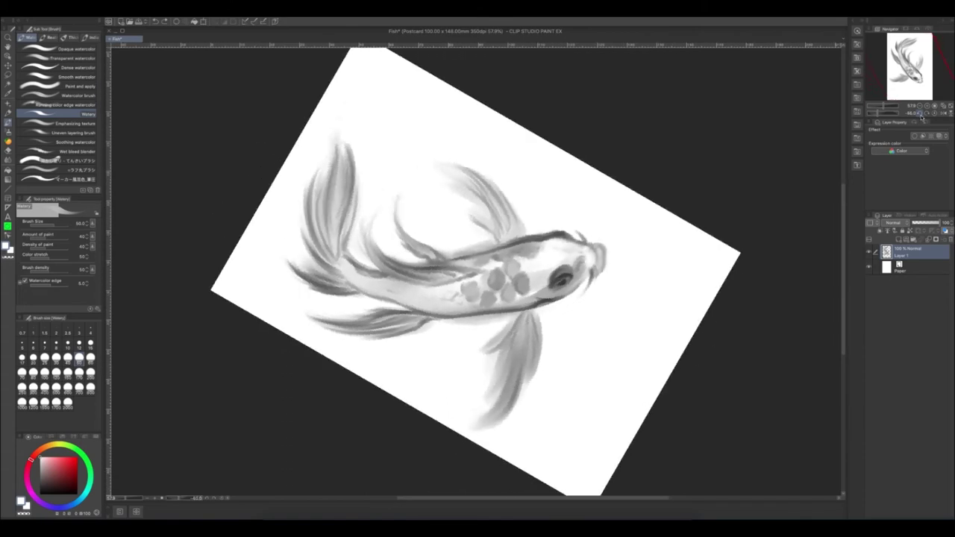
{"action": "left_click", "coordinate": [920, 115]}
{"action": "left_click", "coordinate": [921, 115]}
{"action": "left_click", "coordinate": [921, 114]}
{"action": "left_click", "coordinate": [921, 115]}
{"action": "mouse_move", "coordinate": [429, 253]}
{"action": "left_mouse_down"}
{"action": "mouse_move", "coordinate": [395, 293]}
{"action": "mouse_move", "coordinate": [407, 343]}
{"action": "left_mouse_up"}
{"action": "mouse_move", "coordinate": [438, 292]}
{"action": "left_mouse_down"}
{"action": "mouse_move", "coordinate": [435, 265]}
{"action": "mouse_move", "coordinate": [404, 341]}
{"action": "left_mouse_up"}
{"action": "mouse_move", "coordinate": [413, 269]}
{"action": "left_mouse_down"}
{"action": "mouse_move", "coordinate": [396, 311]}
{"action": "mouse_move", "coordinate": [432, 301]}
{"action": "left_mouse_up"}
{"action": "left_click_drag", "start_coordinate": [433, 298], "coordinate": [437, 265]}
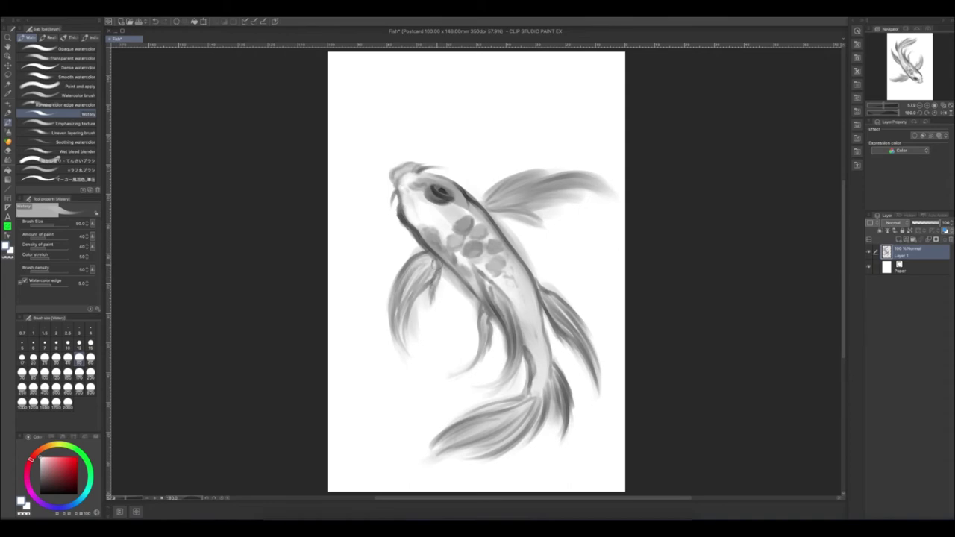
{"action": "mouse_move", "coordinate": [458, 332]}
{"action": "left_mouse_down"}
{"action": "mouse_move", "coordinate": [399, 310]}
{"action": "mouse_move", "coordinate": [429, 318]}
{"action": "mouse_move", "coordinate": [370, 347]}
{"action": "mouse_move", "coordinate": [465, 336]}
{"action": "mouse_move", "coordinate": [347, 354]}
{"action": "left_mouse_up"}
{"action": "mouse_move", "coordinate": [461, 343]}
{"action": "left_mouse_down"}
{"action": "mouse_move", "coordinate": [357, 360]}
{"action": "mouse_move", "coordinate": [440, 364]}
{"action": "mouse_move", "coordinate": [451, 331]}
{"action": "mouse_move", "coordinate": [467, 339]}
{"action": "mouse_move", "coordinate": [409, 330]}
{"action": "mouse_move", "coordinate": [476, 342]}
{"action": "left_mouse_up"}
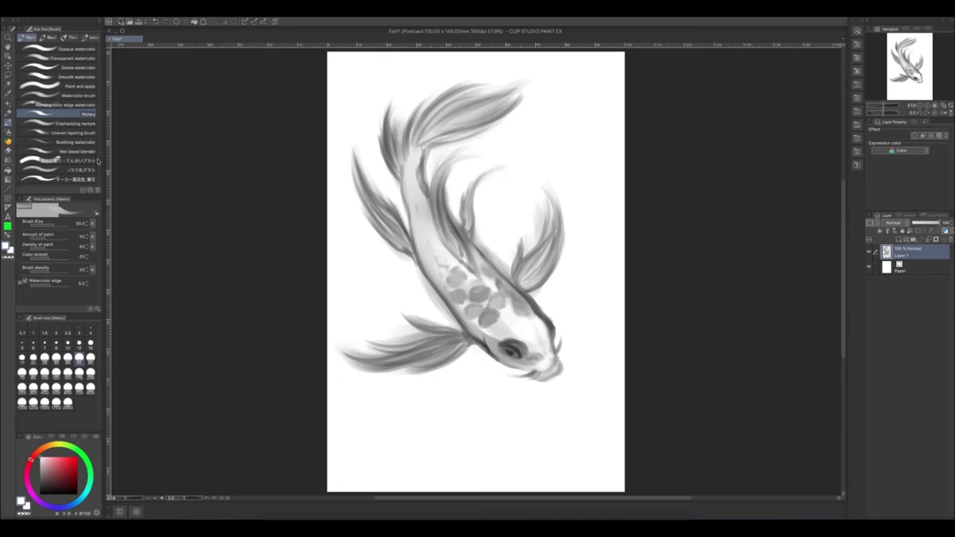
- Shade the tail and its root and the dorsal fin's base with the Watery brush, and set the brush size to 50
{"action": "left_click", "coordinate": [75, 152]}
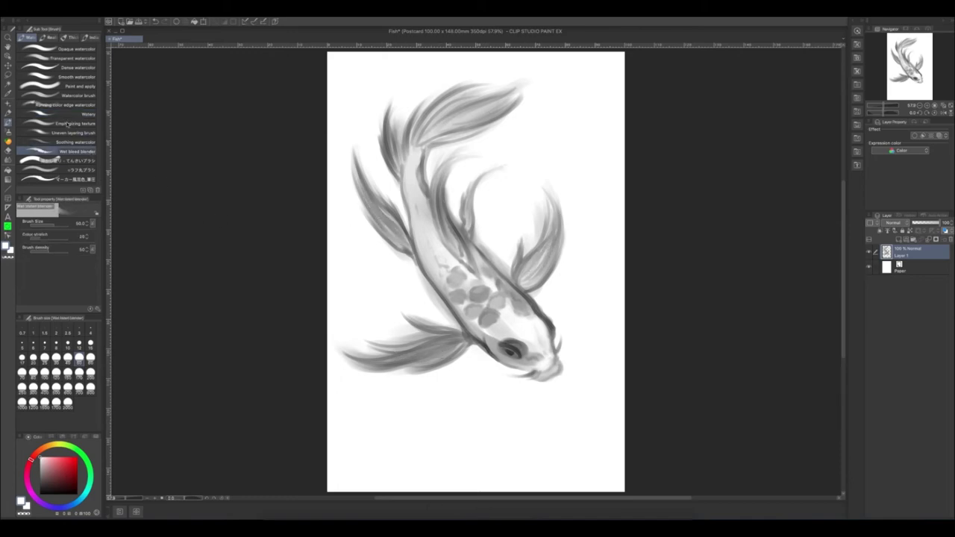
{"action": "left_click", "coordinate": [75, 114]}
{"action": "left_click_drag", "start_coordinate": [443, 121], "coordinate": [426, 143]}
{"action": "left_click_drag", "start_coordinate": [477, 112], "coordinate": [431, 133]}
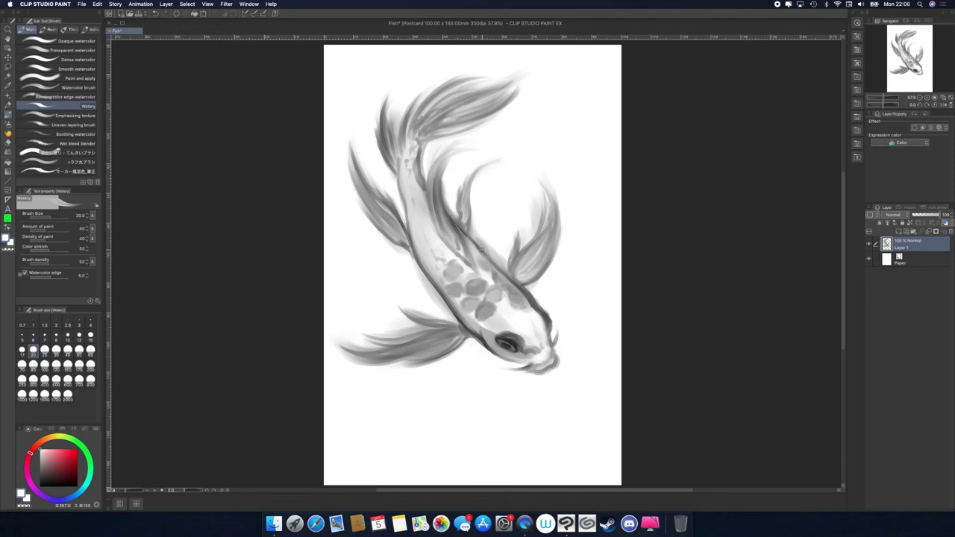
{"action": "left_click_drag", "start_coordinate": [467, 257], "coordinate": [435, 196]}
{"action": "left_click", "coordinate": [79, 350]}
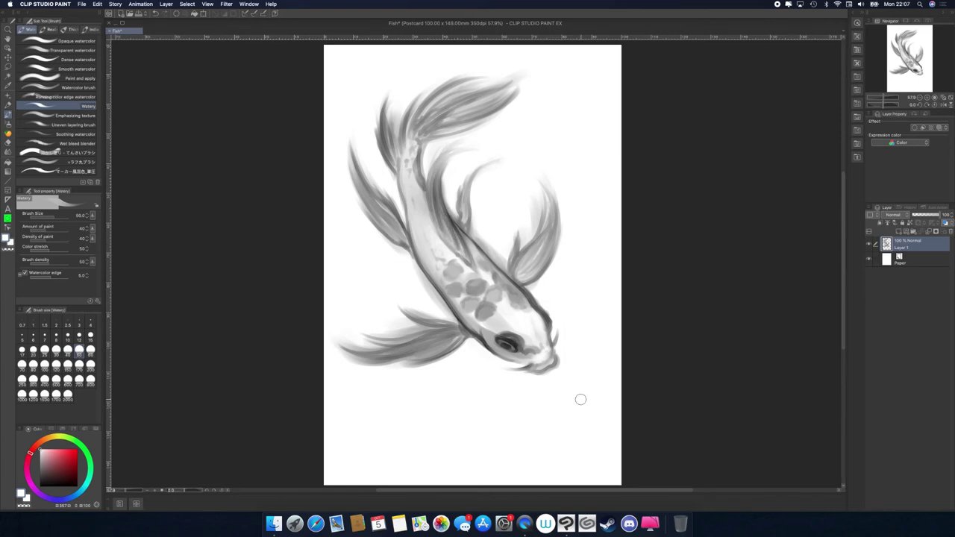
- Add a new raster layer and paint white highlights on the fins, tail, body and eye with the Watery brush at size 30
{"action": "left_click", "coordinate": [899, 231]}
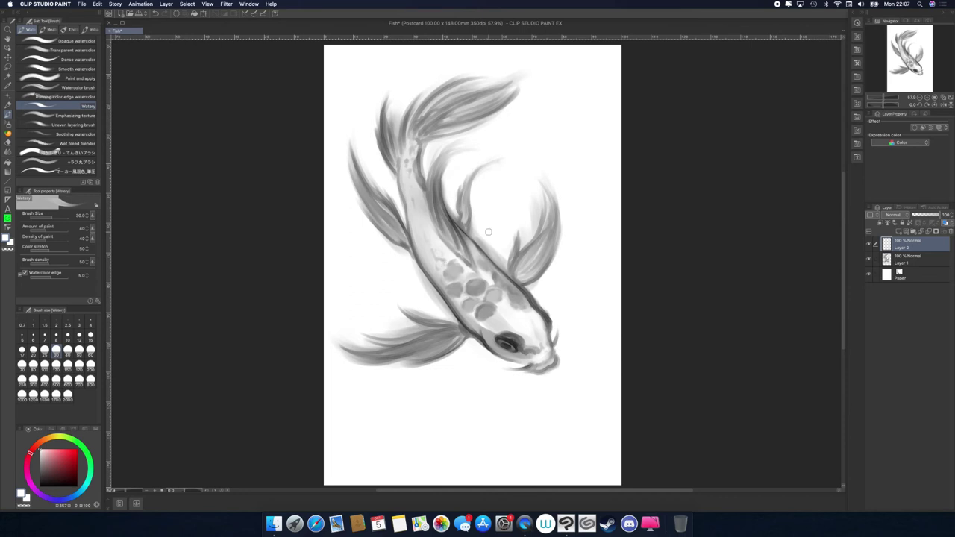
{"action": "mouse_move", "coordinate": [509, 270]}
{"action": "left_mouse_down"}
{"action": "mouse_move", "coordinate": [514, 250]}
{"action": "mouse_move", "coordinate": [550, 231]}
{"action": "mouse_move", "coordinate": [543, 194]}
{"action": "left_mouse_up"}
{"action": "left_click_drag", "start_coordinate": [534, 240], "coordinate": [548, 220]}
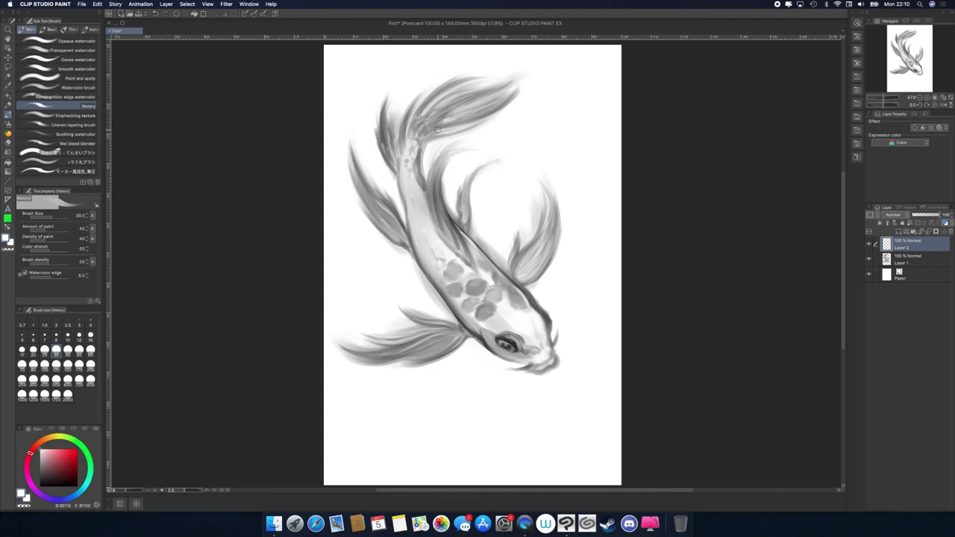
{"action": "mouse_move", "coordinate": [436, 223]}
{"action": "left_mouse_down"}
{"action": "mouse_move", "coordinate": [439, 172]}
{"action": "mouse_move", "coordinate": [455, 245]}
{"action": "mouse_move", "coordinate": [438, 224]}
{"action": "mouse_move", "coordinate": [461, 254]}
{"action": "mouse_move", "coordinate": [462, 202]}
{"action": "left_mouse_up"}
{"action": "mouse_move", "coordinate": [516, 244]}
{"action": "left_mouse_down"}
{"action": "mouse_move", "coordinate": [541, 240]}
{"action": "mouse_move", "coordinate": [535, 286]}
{"action": "left_mouse_up"}
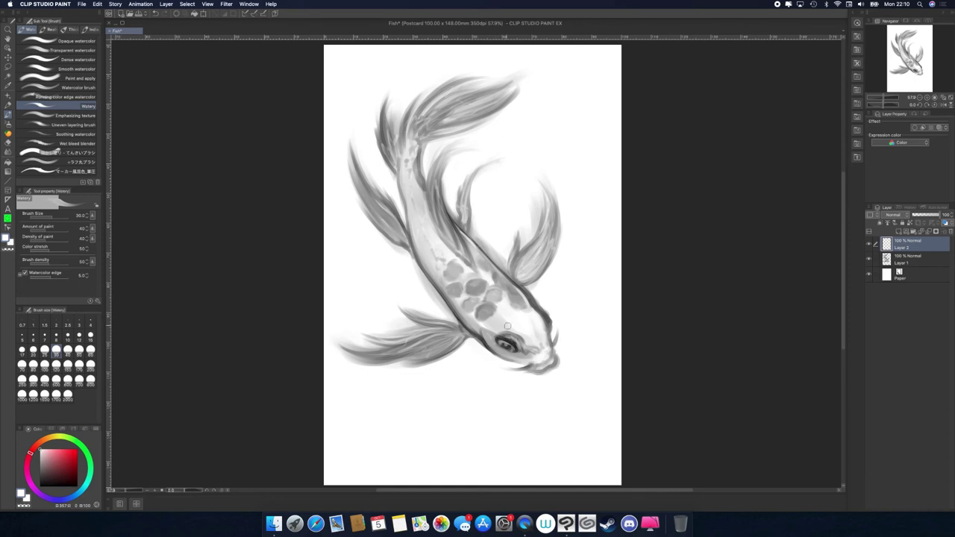
{"action": "mouse_move", "coordinate": [397, 230]}
{"action": "left_mouse_down"}
{"action": "mouse_move", "coordinate": [360, 181]}
{"action": "mouse_move", "coordinate": [371, 209]}
{"action": "left_mouse_up"}
- Set the highlight layer's blending mode to Glow dodge, lower its opacity to about 48%, and compare it hidden and shown
{"action": "left_click", "coordinate": [893, 215]}
{"action": "left_click", "coordinate": [895, 296]}
{"action": "left_click_drag", "start_coordinate": [925, 216], "coordinate": [925, 216]}
{"action": "left_click", "coordinate": [868, 244]}
{"action": "left_click", "coordinate": [868, 244]}
- Duplicate the Glow dodge highlight layer and select the original beneath the copy
{"action": "right_click", "coordinate": [897, 244]}
{"action": "left_click", "coordinate": [898, 250]}
{"action": "right_click", "coordinate": [897, 259]}
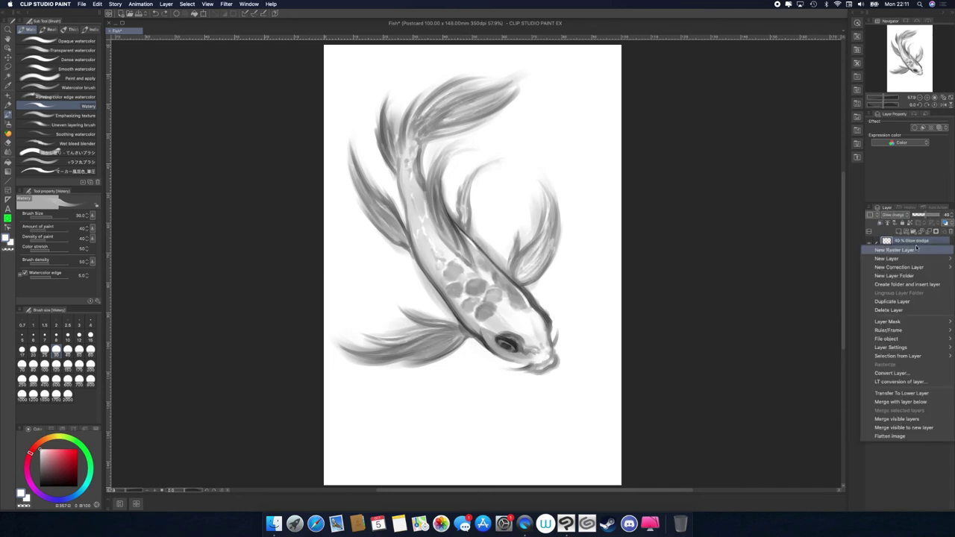
{"action": "left_click", "coordinate": [932, 266]}
{"action": "left_click", "coordinate": [920, 260]}
- Set the lower highlight layer to Multiply at 100% opacity and the Glow dodge copy's opacity to 42%
{"action": "left_click", "coordinate": [895, 215]}
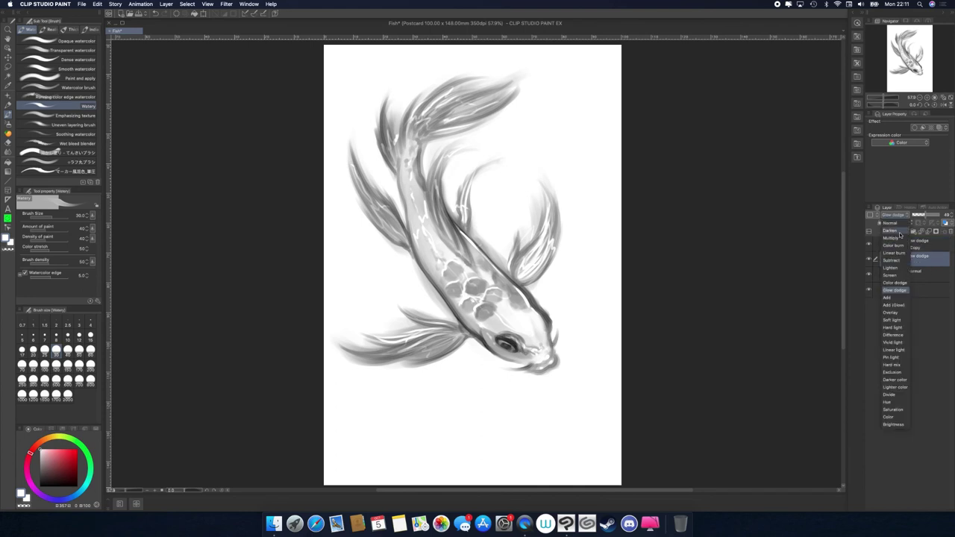
{"action": "left_click", "coordinate": [896, 237]}
{"action": "left_click_drag", "start_coordinate": [928, 216], "coordinate": [942, 215]}
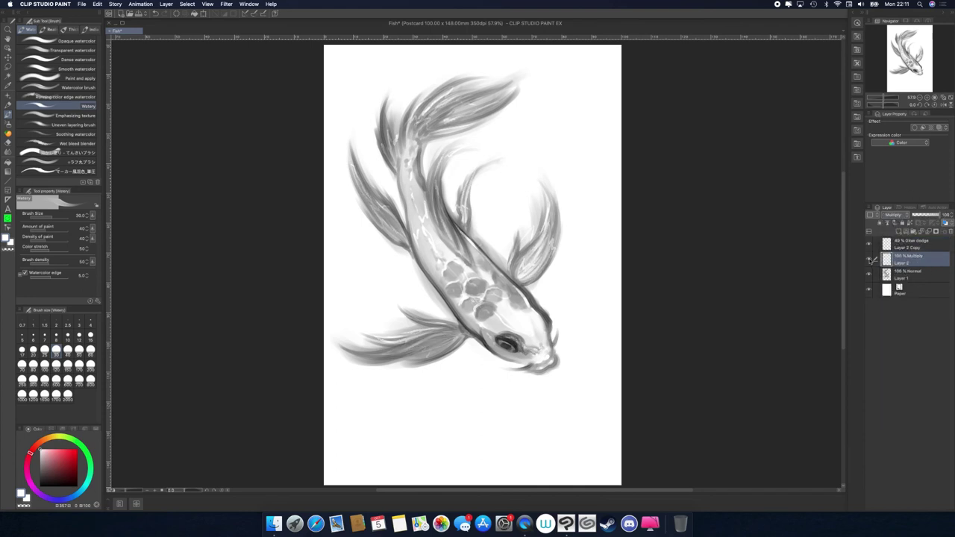
{"action": "left_click", "coordinate": [874, 246]}
{"action": "left_click_drag", "start_coordinate": [927, 216], "coordinate": [923, 218]}
- Try Add (Glow) blending at about 48% opacity on the lower highlight layer, and undo a test stroke over the back spots
{"action": "left_click", "coordinate": [892, 215]}
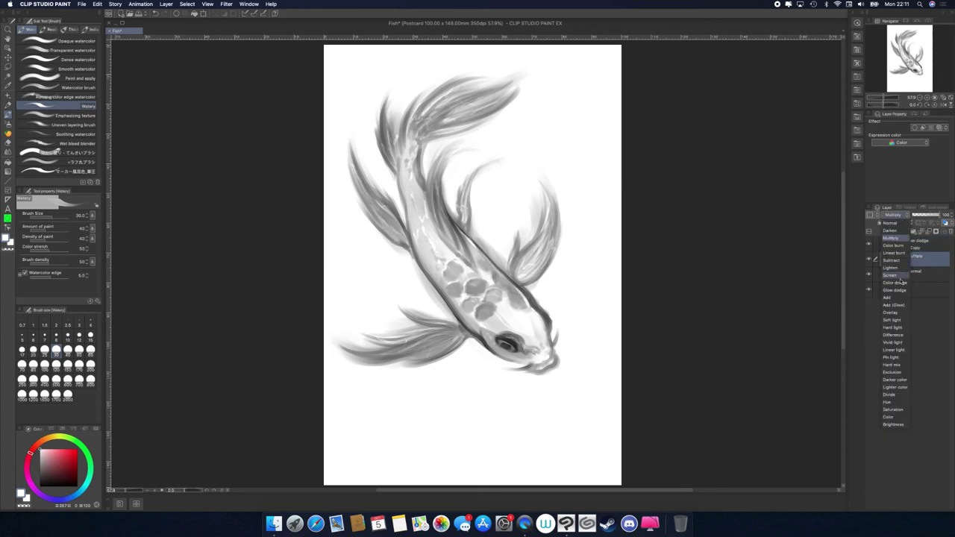
{"action": "left_click", "coordinate": [893, 305]}
{"action": "left_click", "coordinate": [891, 214]}
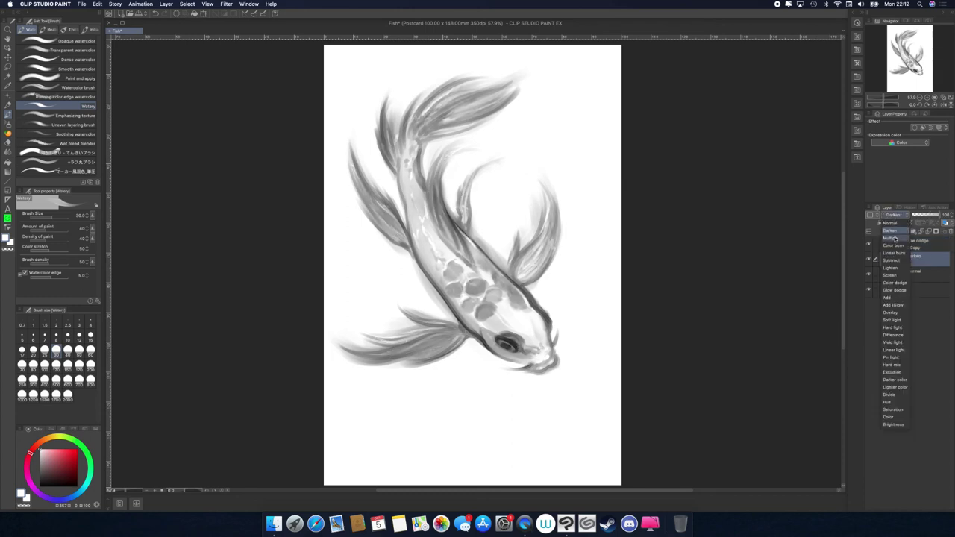
{"action": "left_click", "coordinate": [894, 305]}
{"action": "left_click_drag", "start_coordinate": [927, 218], "coordinate": [926, 218]}
{"action": "left_click_drag", "start_coordinate": [495, 306], "coordinate": [497, 312]}
{"action": "key", "text": "super+z"}
{"action": "key", "text": "h"}
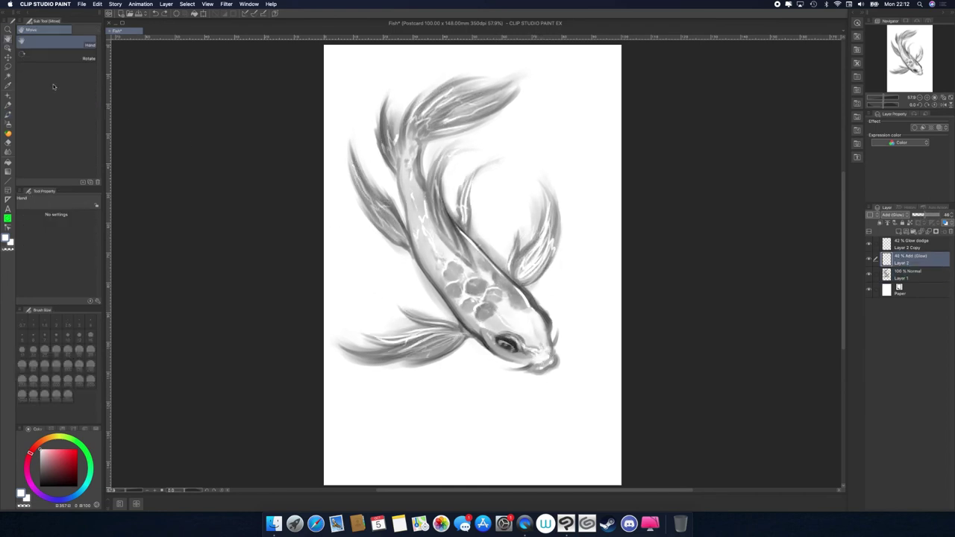
- Lock the fish, paper and Glow dodge layers, and select the Add (Glow) layer with the Soft airbrush
{"action": "left_click", "coordinate": [908, 275]}
{"action": "left_click", "coordinate": [902, 224]}
{"action": "left_click", "coordinate": [909, 291]}
{"action": "left_click", "coordinate": [902, 223]}
{"action": "left_click", "coordinate": [912, 245]}
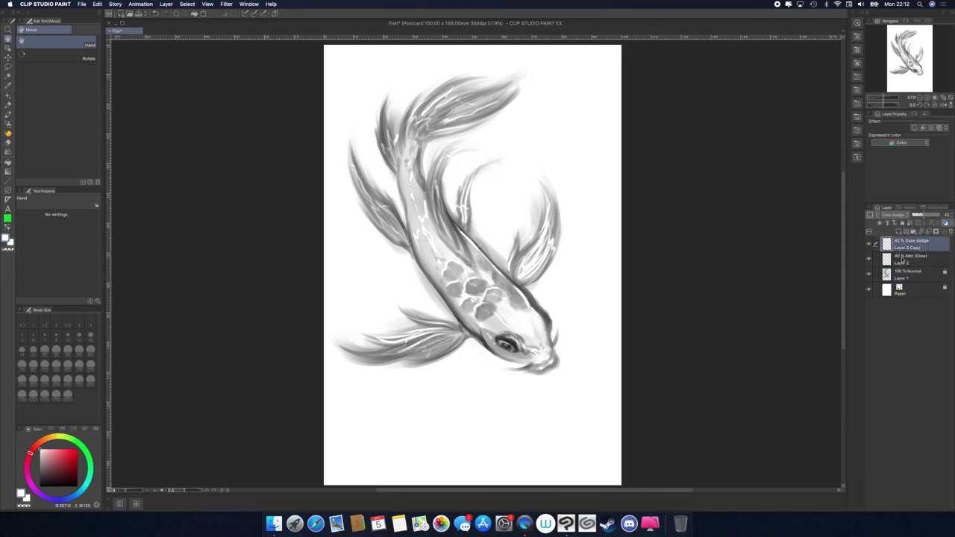
{"action": "left_click", "coordinate": [902, 223]}
{"action": "left_click", "coordinate": [911, 260]}
{"action": "left_click", "coordinate": [7, 123]}
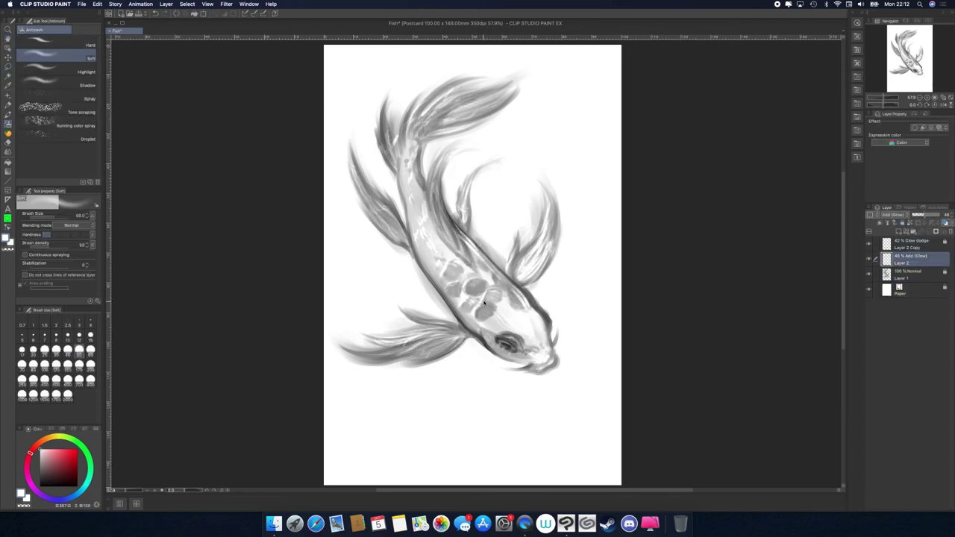
- Try a lower opacity on the Add (Glow) layer, compare it hidden and shown, and raise it back to about 48%
{"action": "left_click", "coordinate": [914, 250]}
{"action": "left_click", "coordinate": [914, 258]}
{"action": "left_click_drag", "start_coordinate": [924, 217], "coordinate": [915, 217]}
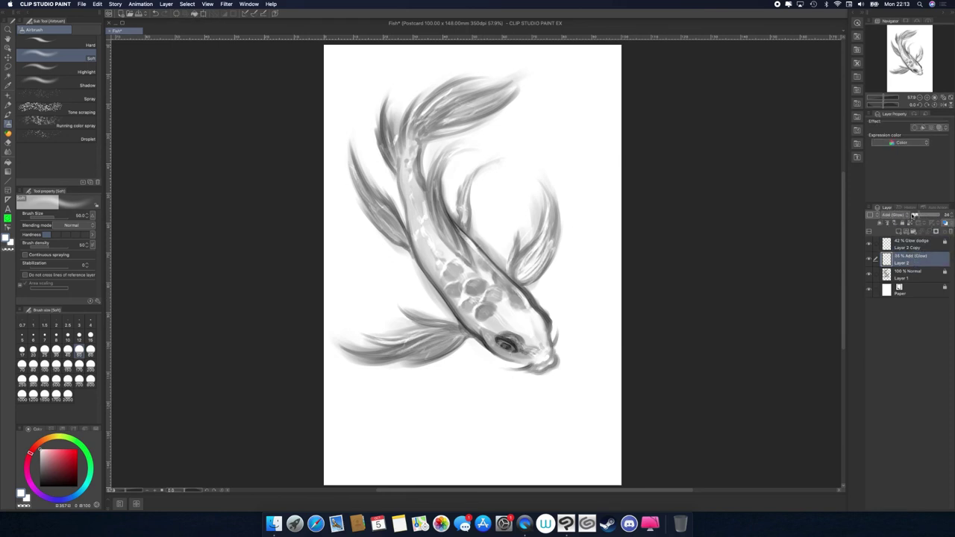
{"action": "left_click", "coordinate": [869, 259]}
{"action": "left_click", "coordinate": [869, 259]}
{"action": "left_click_drag", "start_coordinate": [915, 216], "coordinate": [923, 216]}
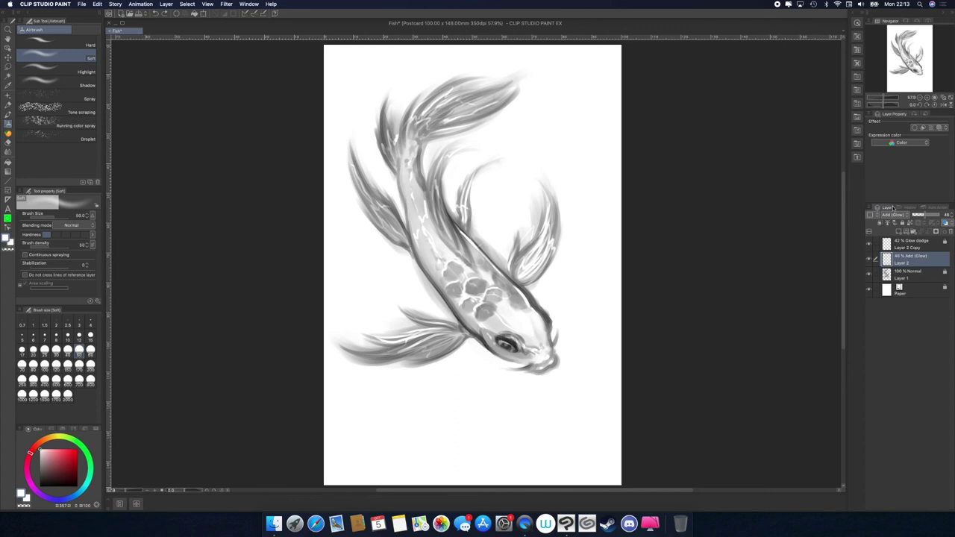
- Undo the layer locks and the Add (Glow) changes, back to Multiply at 100% opacity on the lower highlight layer
{"action": "key", "text": "super+z"}
{"action": "key", "text": "super+z"}
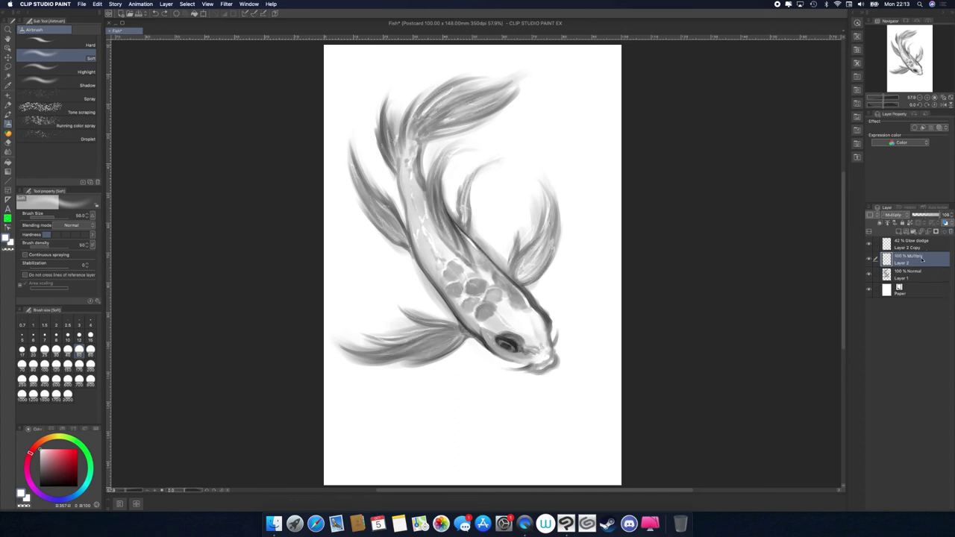
- Add a new layer above the highlights and shade the right pectoral fin's base in black with the Soft airbrush at size 50
{"action": "key", "text": "e"}
{"action": "key", "text": "alt+bracketright"}
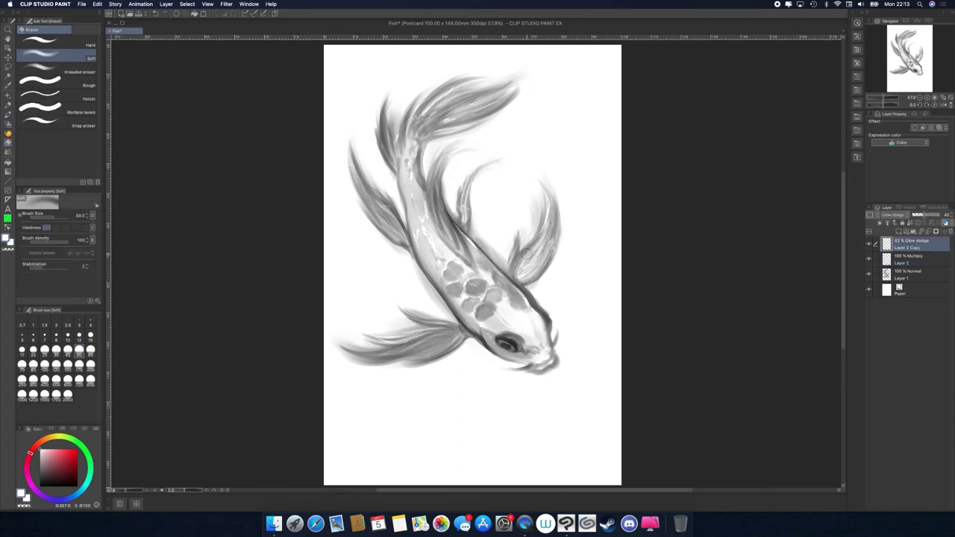
{"action": "key", "text": "ctrl+shift+n"}
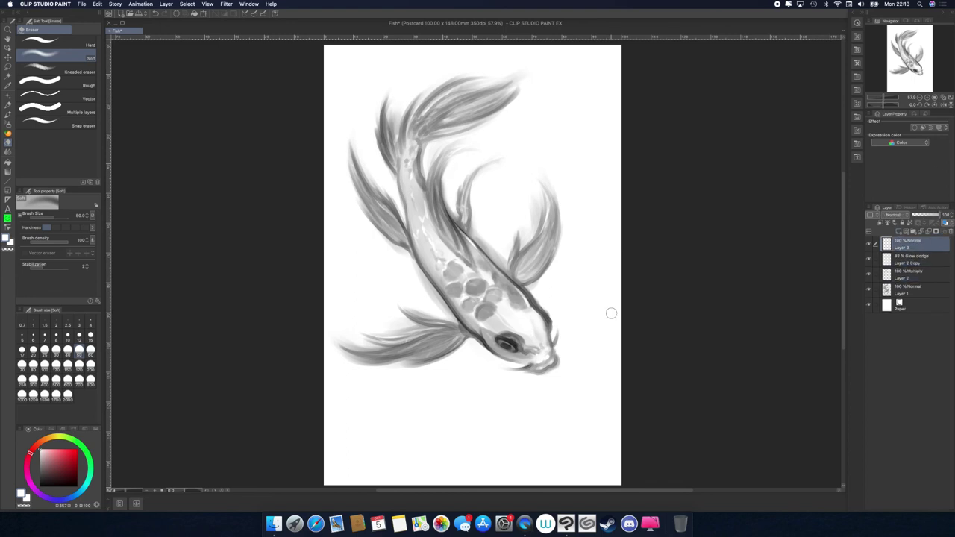
{"action": "left_click", "coordinate": [9, 153]}
{"action": "left_click", "coordinate": [8, 124]}
{"action": "left_click_drag", "start_coordinate": [48, 472], "coordinate": [39, 488]}
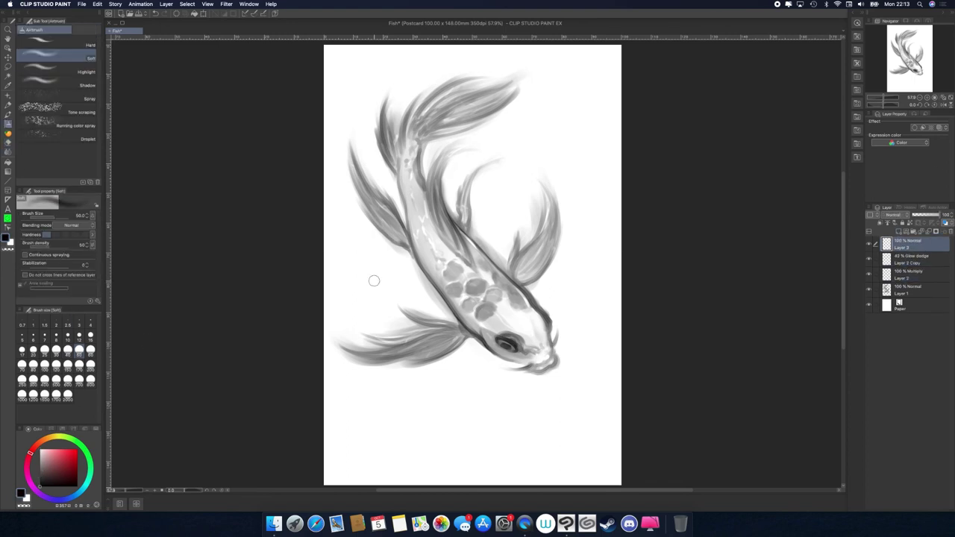
{"action": "left_click_drag", "start_coordinate": [518, 271], "coordinate": [515, 275]}
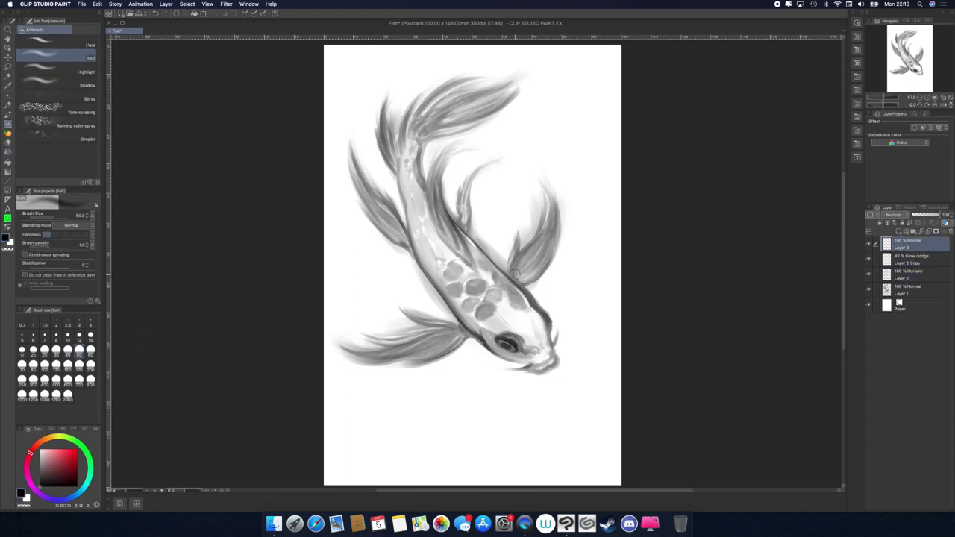
- Try merging the Multiply and Glow dodge highlight layers into the fish layer, and undo the merges
{"action": "left_click", "coordinate": [914, 274]}
{"action": "key", "text": "super+e"}
{"action": "left_click", "coordinate": [914, 262]}
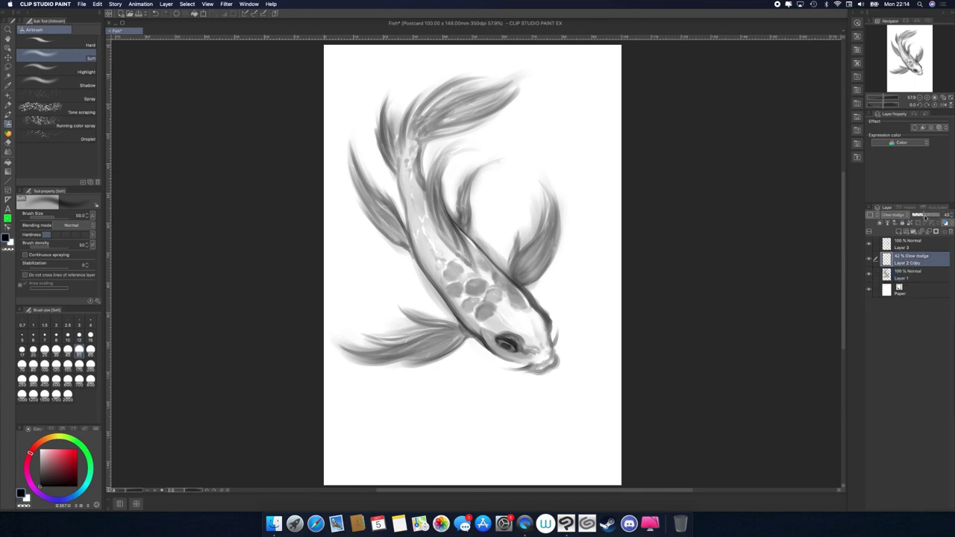
{"action": "left_click_drag", "start_coordinate": [925, 217], "coordinate": [928, 217]}
{"action": "key", "text": "super+e"}
{"action": "left_click", "coordinate": [911, 248]}
{"action": "left_click", "coordinate": [911, 263]}
{"action": "key", "text": "super+z"}
{"action": "key", "text": "ctrl+z"}
{"action": "key", "text": "ctrl+z"}
- Merge the Multiply layer into the fish layer, and move the black shading layer below the Glow dodge layer, clipped to the fish
{"action": "left_click", "coordinate": [925, 277]}
{"action": "left_click", "coordinate": [880, 223]}
{"action": "key", "text": "super+e"}
{"action": "left_click_drag", "start_coordinate": [912, 247], "coordinate": [912, 265]}
{"action": "left_click", "coordinate": [880, 223]}
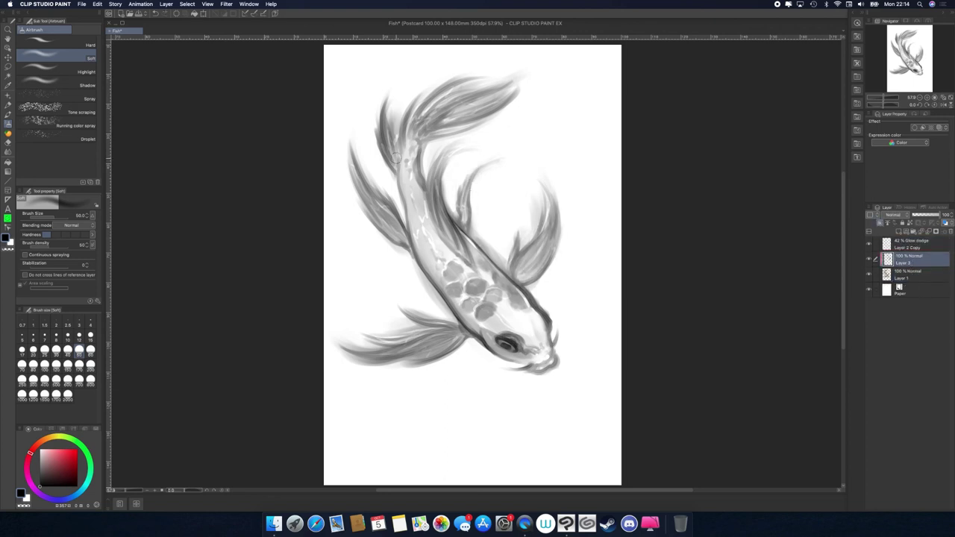
- Merge the clipped shading layer and the fish layer down into the paper layer
{"action": "key", "text": "super+e"}
{"action": "key", "text": "super+e"}
{"action": "left_click", "coordinate": [875, 245]}
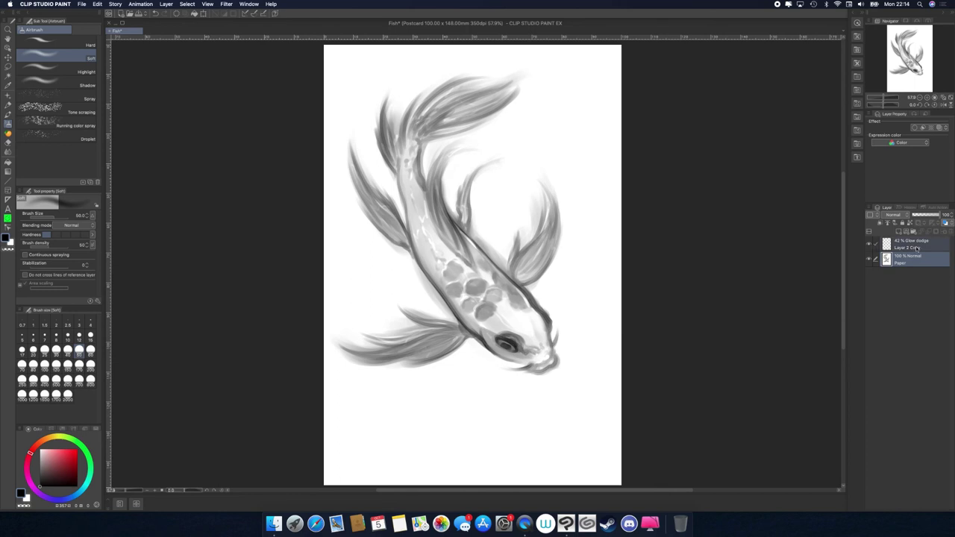
- Add a new layer above the Glow dodge layer and draw a small signature beside the body, above the left pectoral fin
{"action": "left_click", "coordinate": [916, 248]}
{"action": "left_click", "coordinate": [899, 231]}
{"action": "left_click", "coordinate": [8, 106]}
{"action": "left_click_drag", "start_coordinate": [433, 312], "coordinate": [444, 298]}
{"action": "left_click_drag", "start_coordinate": [412, 303], "coordinate": [439, 306]}
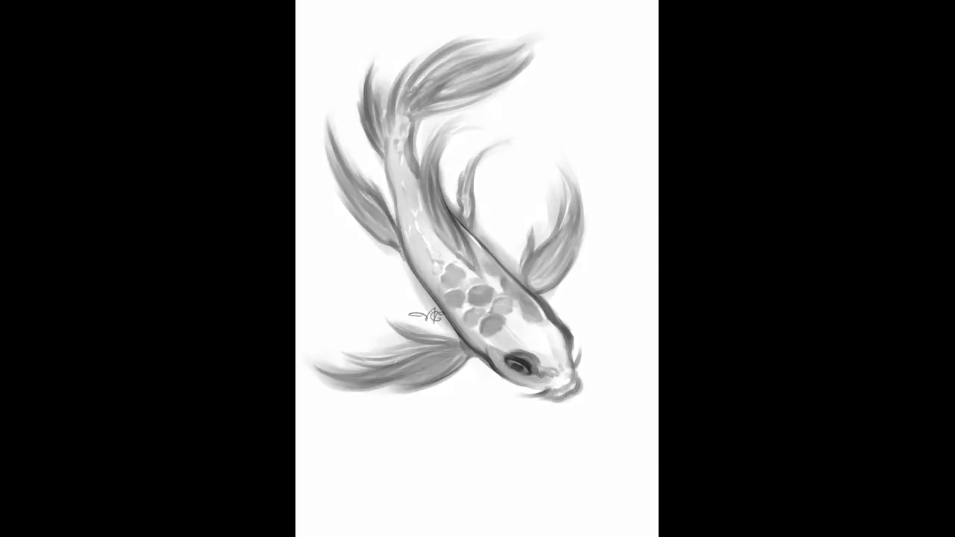